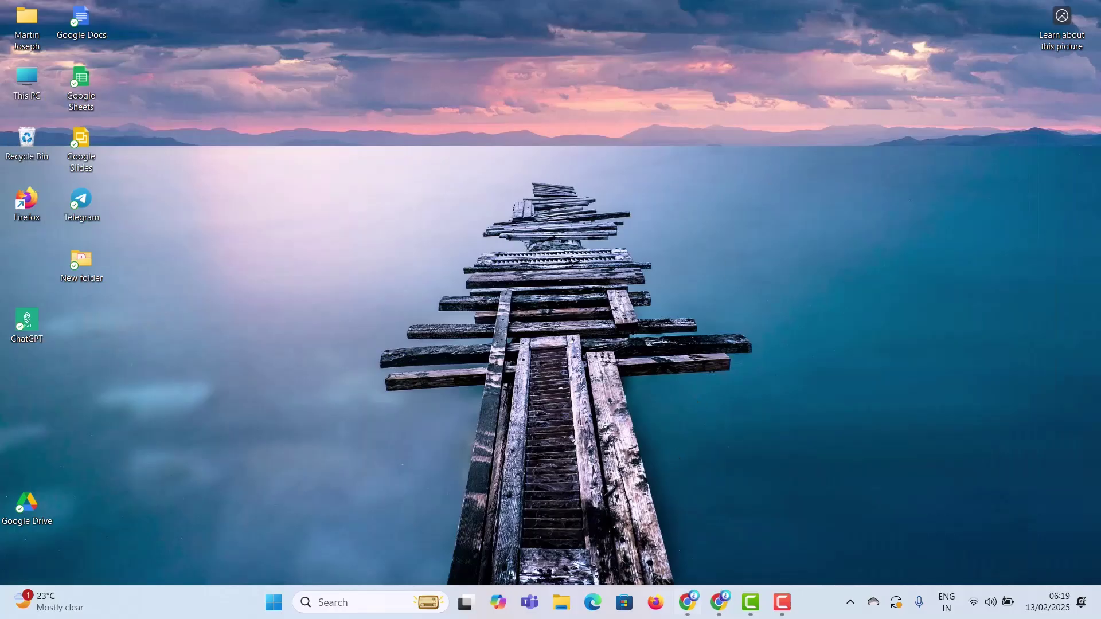
Step: In Chrome, check the 'background' image search tab, then return to the Google Docs home page
click(718, 602)
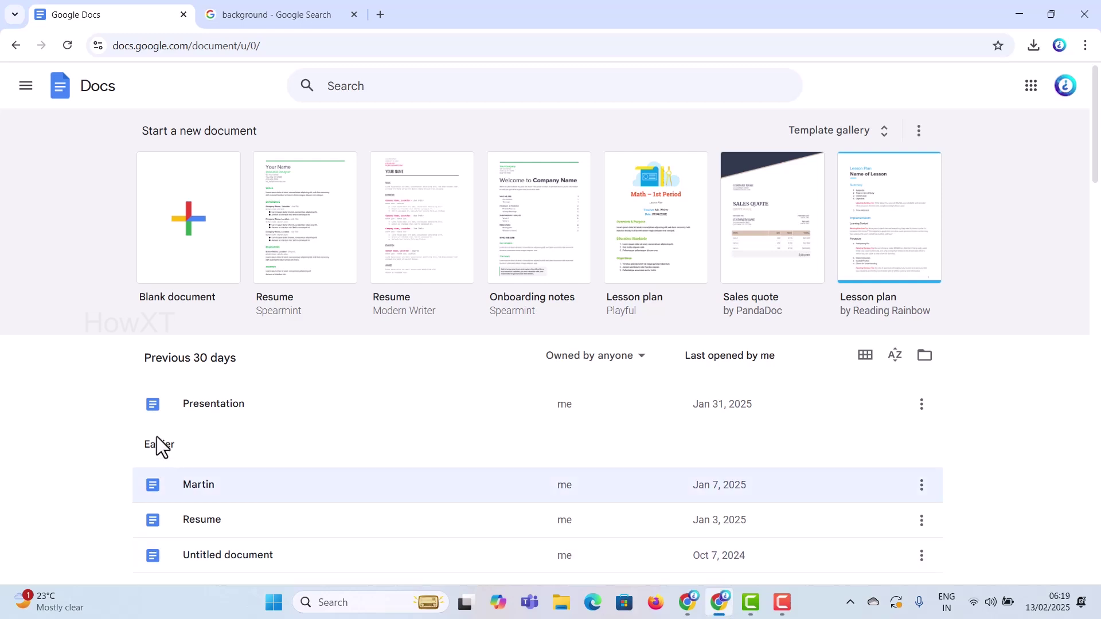
click(246, 10)
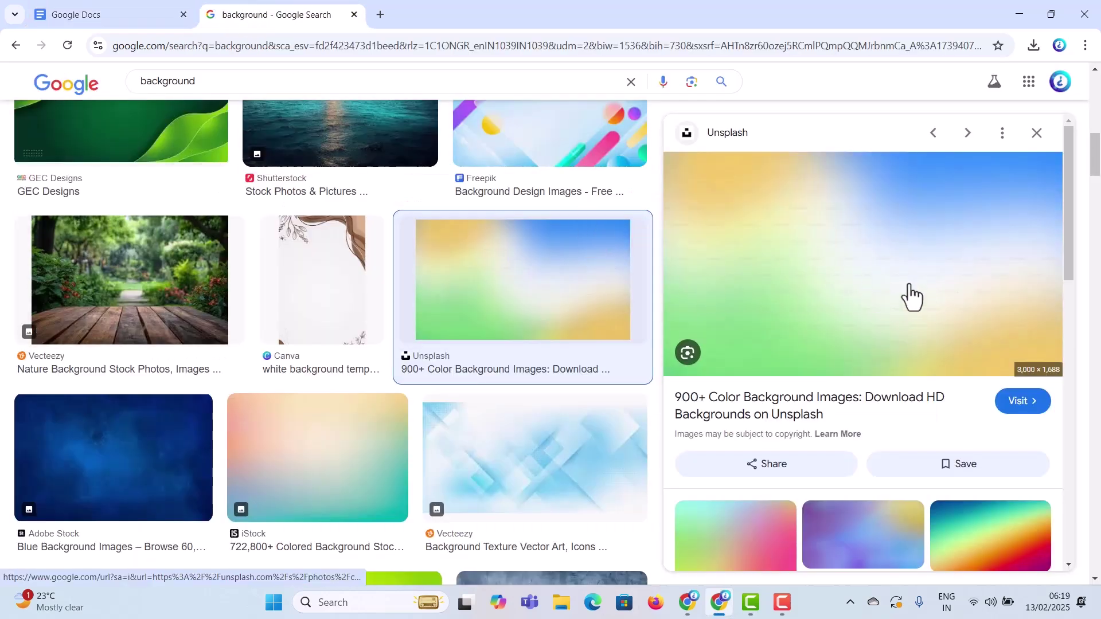
click(130, 7)
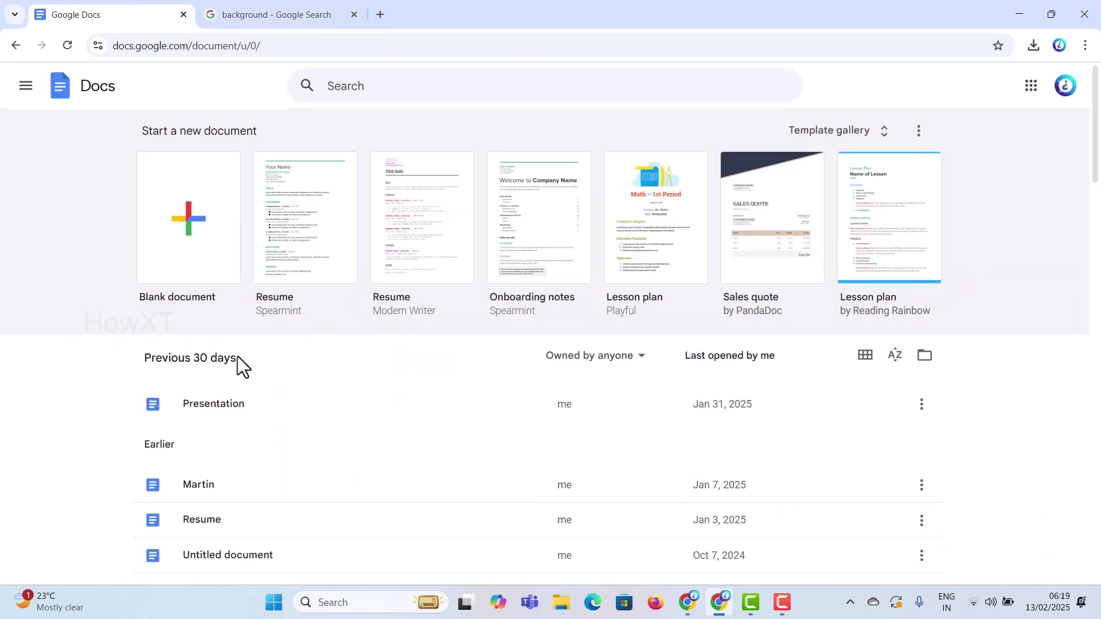
Step: Create a blank document and open Insert > Watermark's image picker after viewing the Text tab
click(163, 252)
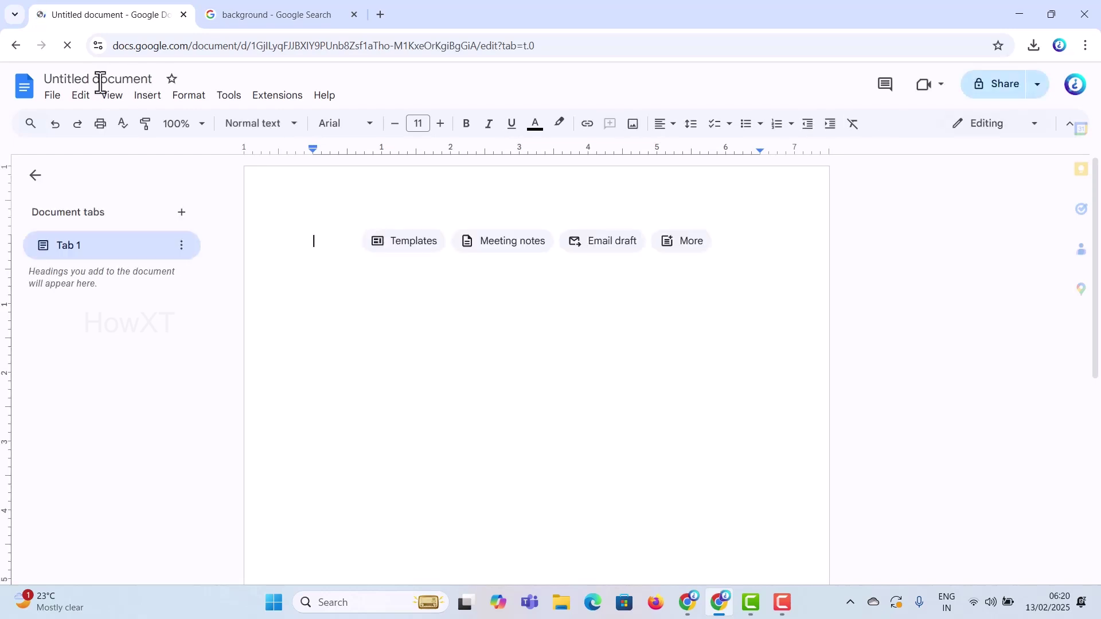
click(148, 99)
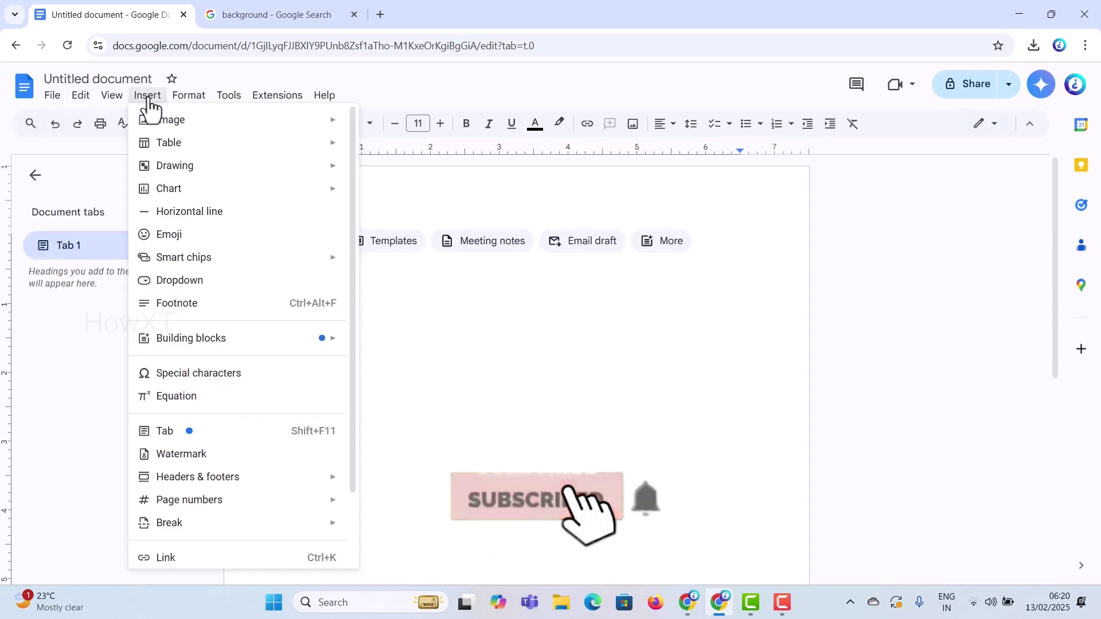
click(164, 462)
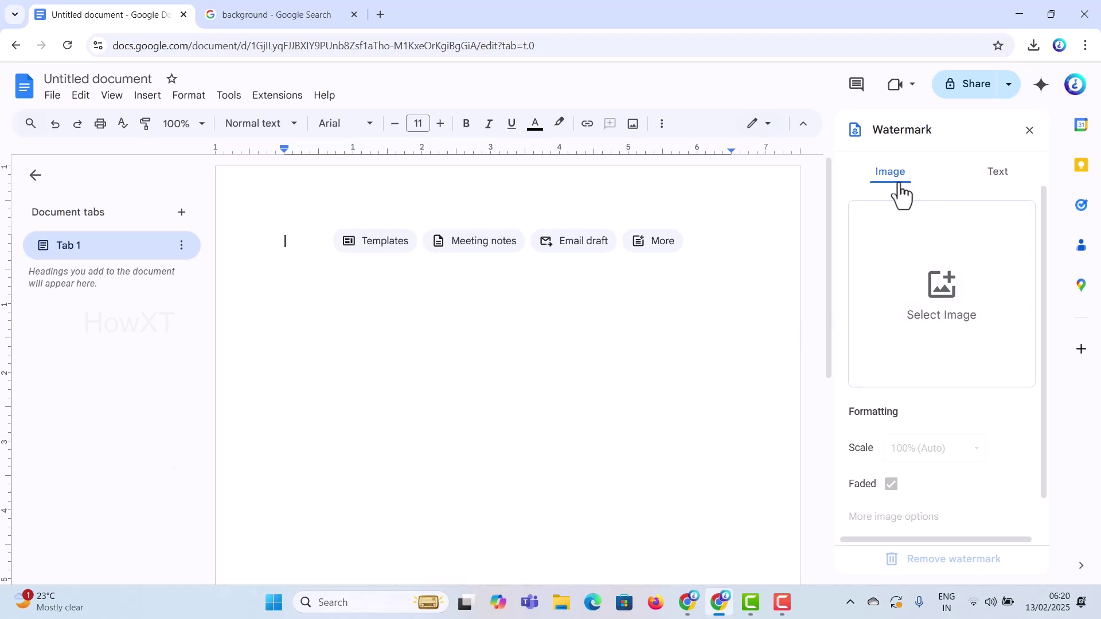
click(985, 175)
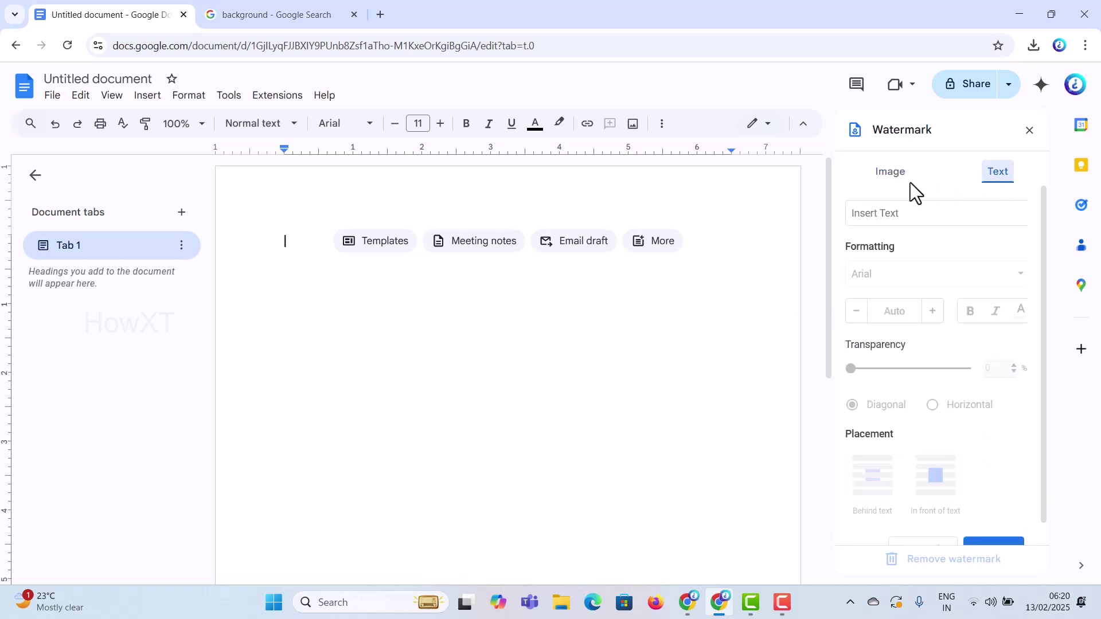
click(900, 182)
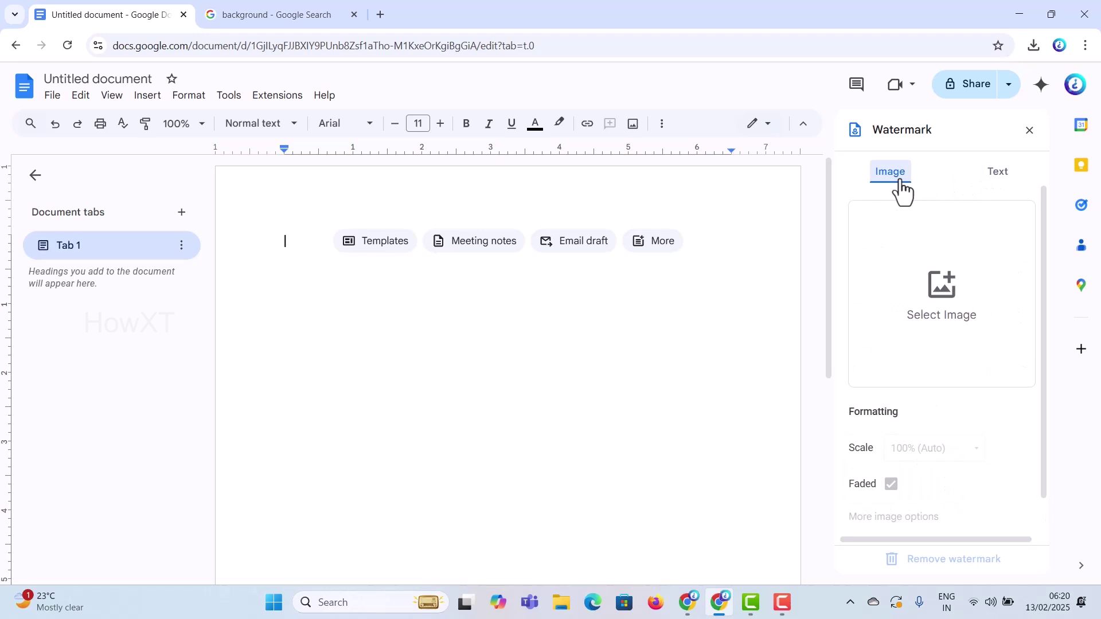
click(942, 292)
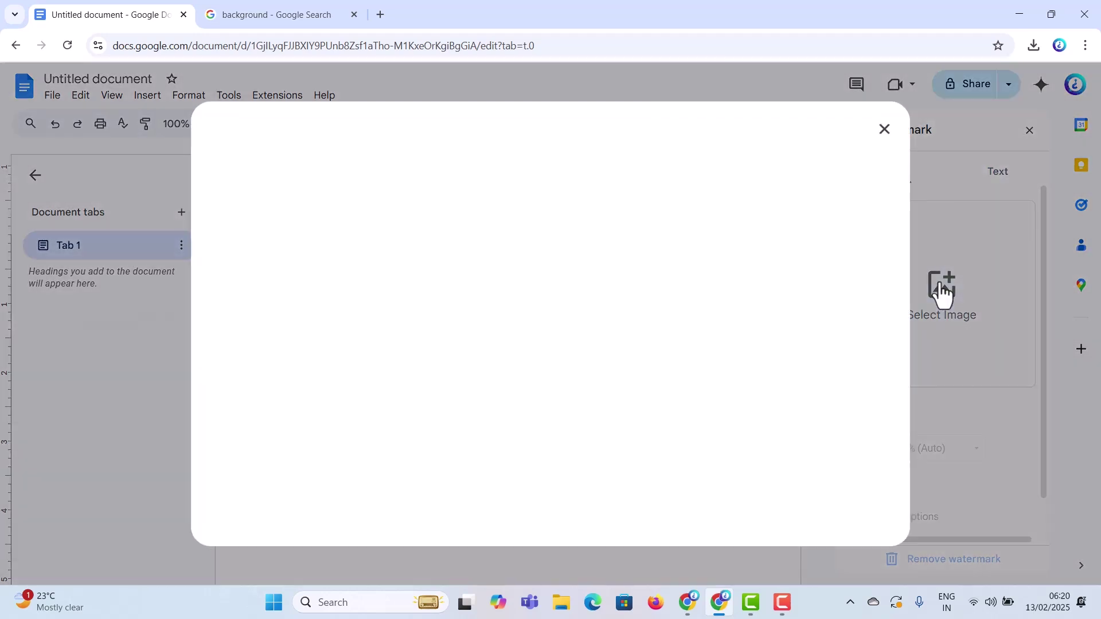
Step: Look through the camera, By URL, Photos and Drive image sources, dismissing the camera prompt
click(304, 177)
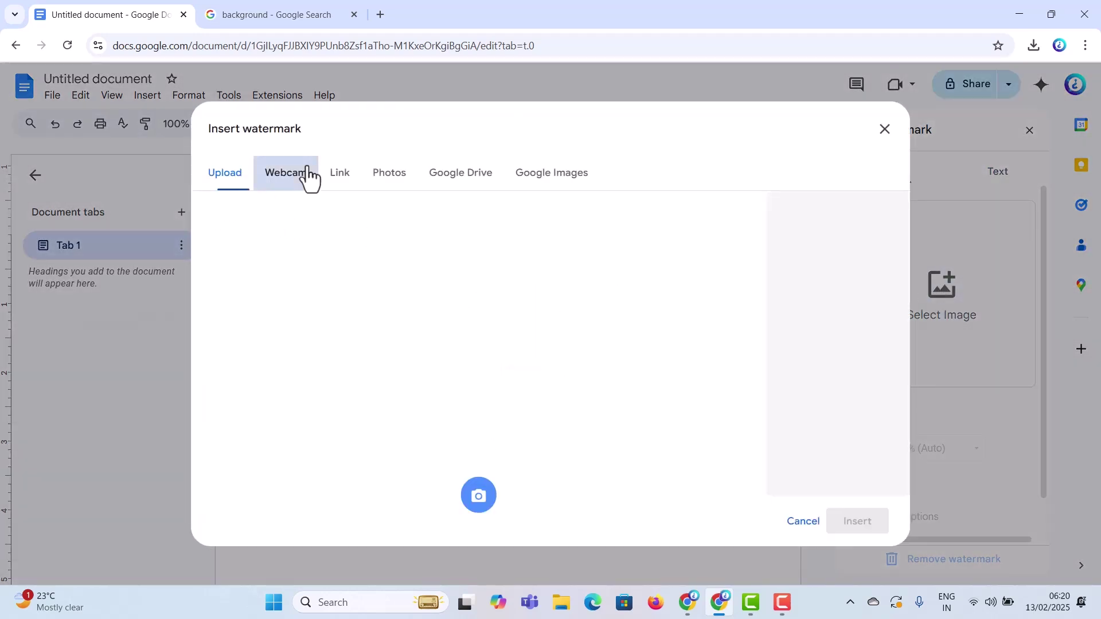
click(342, 177)
click(388, 175)
click(457, 179)
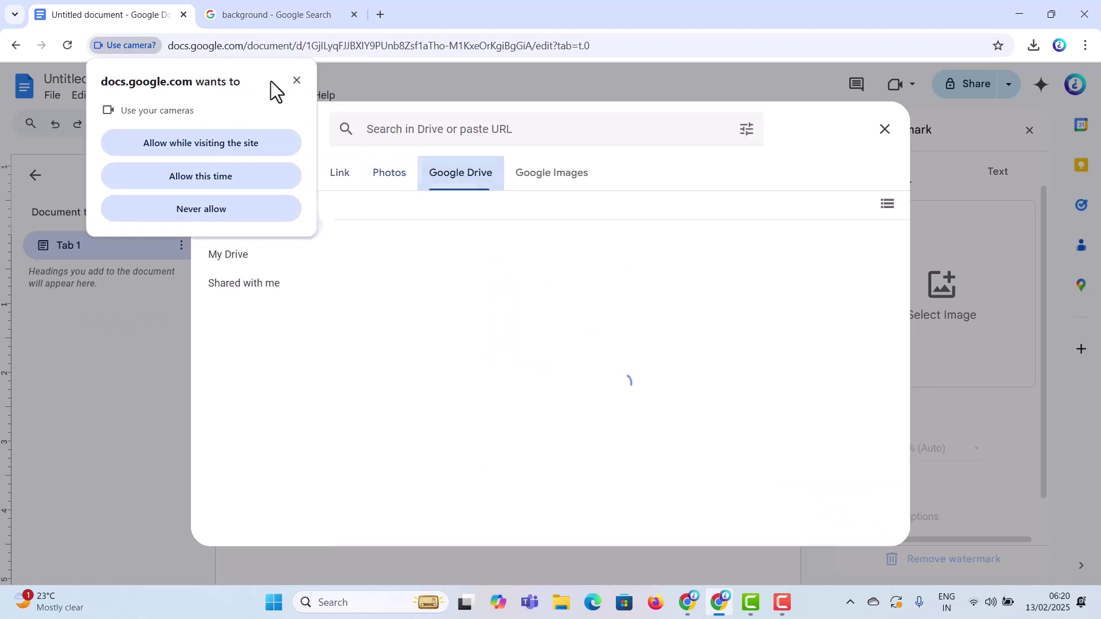
click(304, 82)
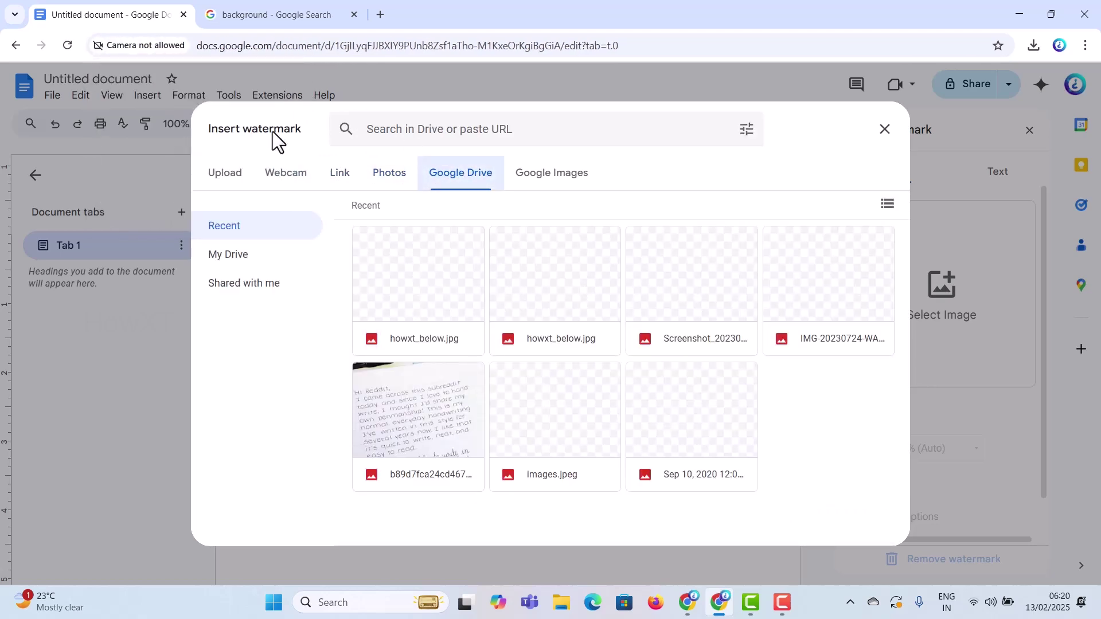
Step: Upload premium_photo from the Downloads folder as the watermark image
click(236, 175)
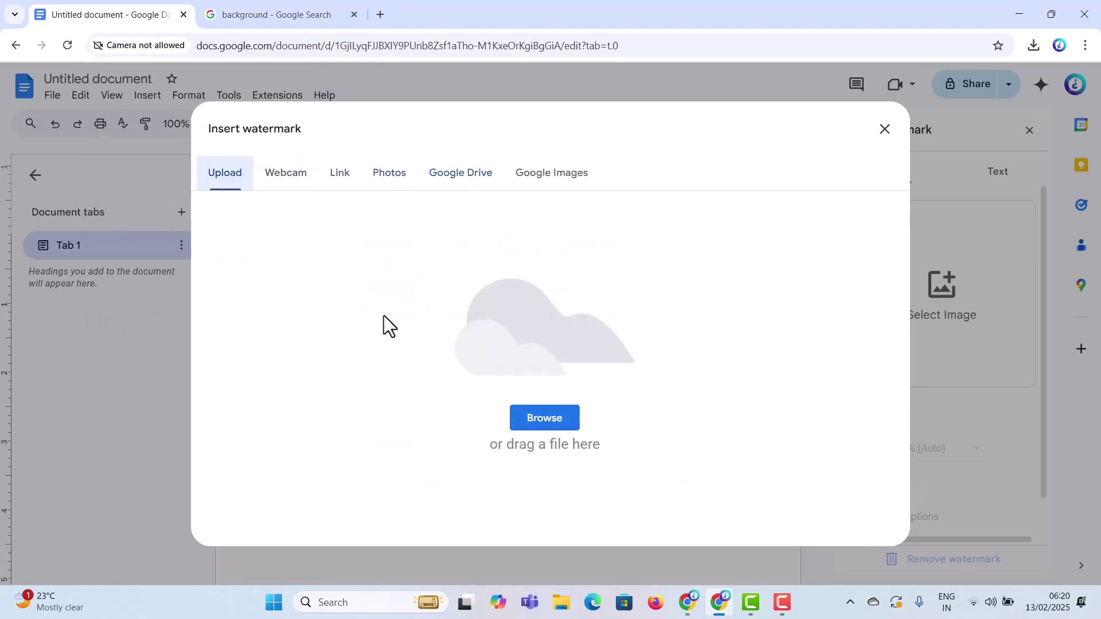
click(559, 427)
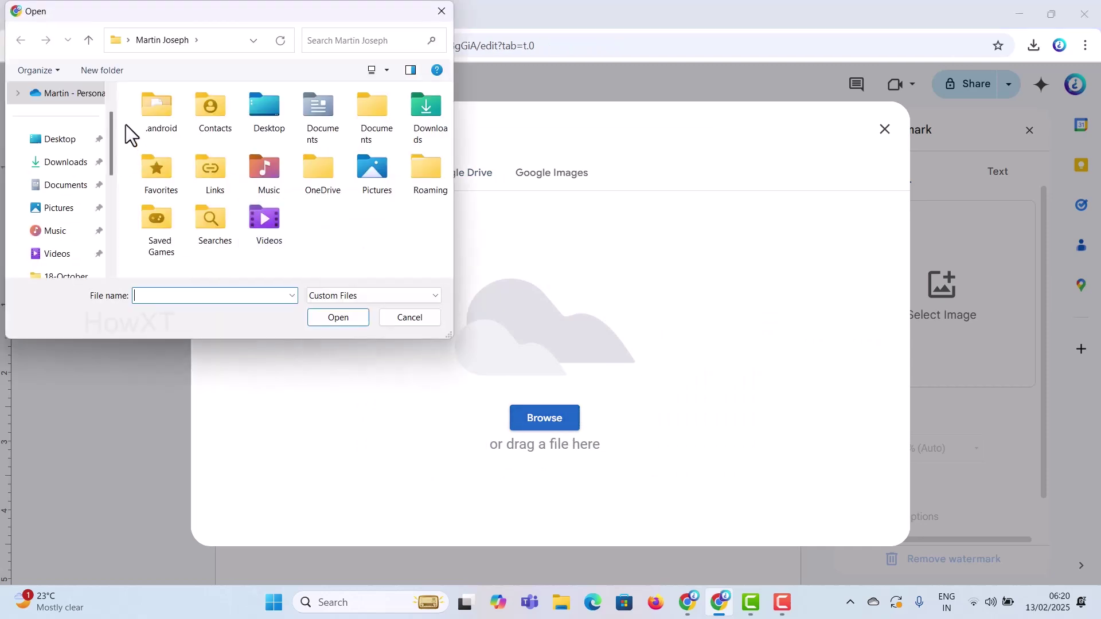
click(65, 162)
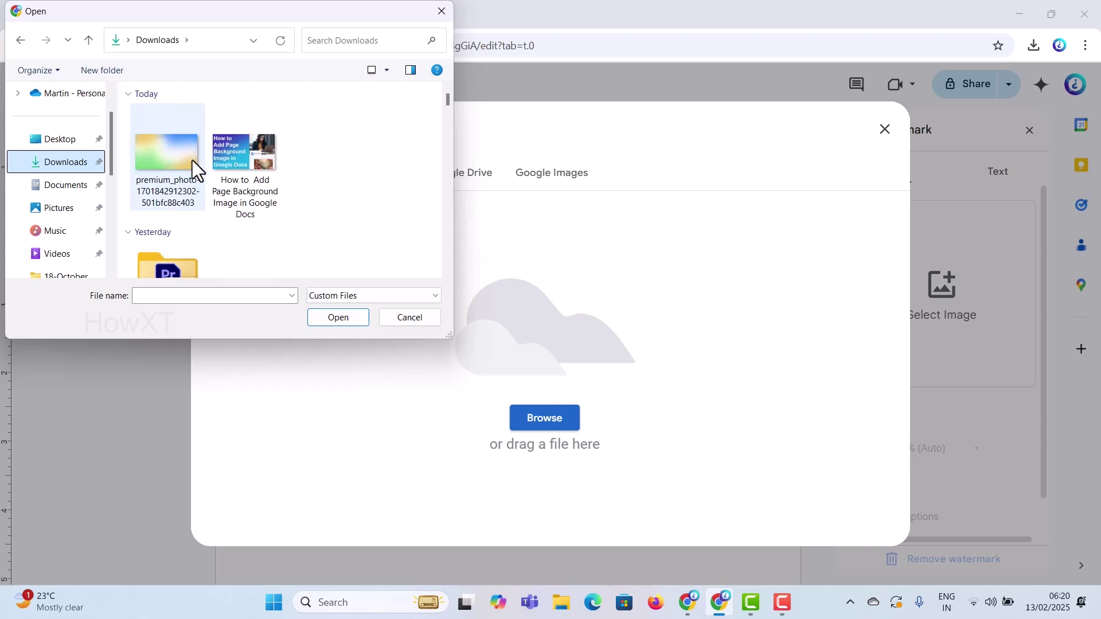
click(138, 158)
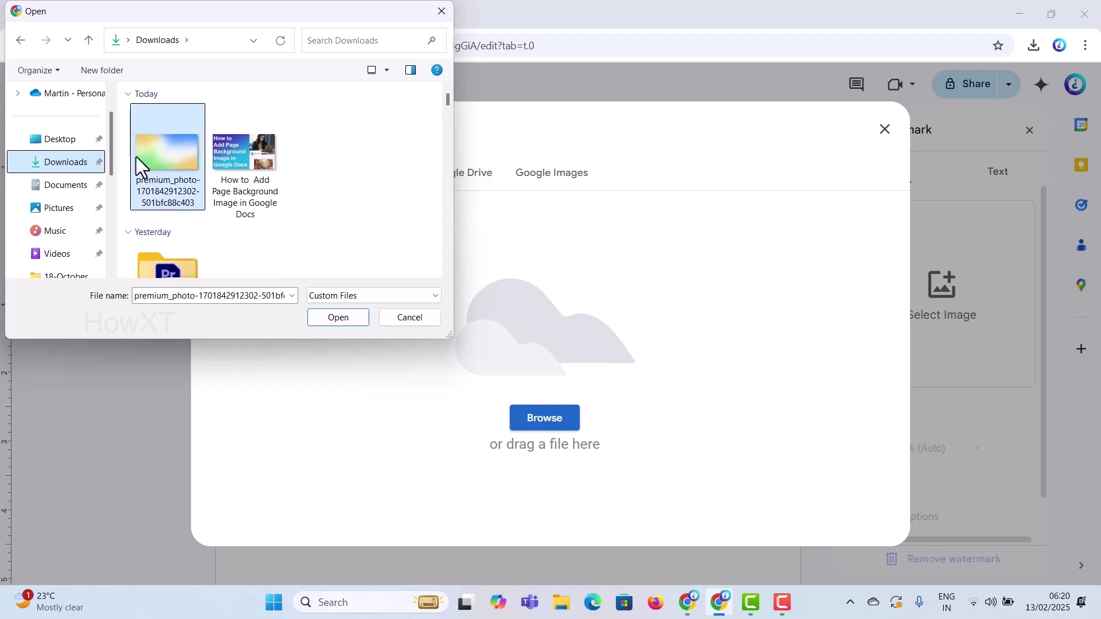
click(345, 319)
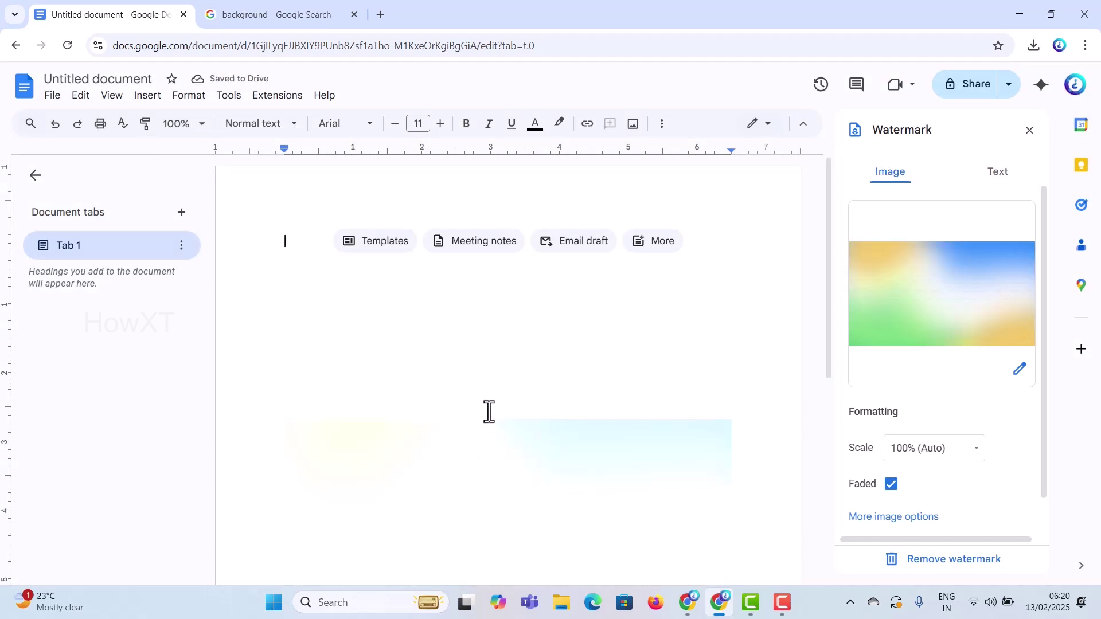
Step: Turn off watermark fading and set the scale to 200%
scroll(601, 294, down, 2)
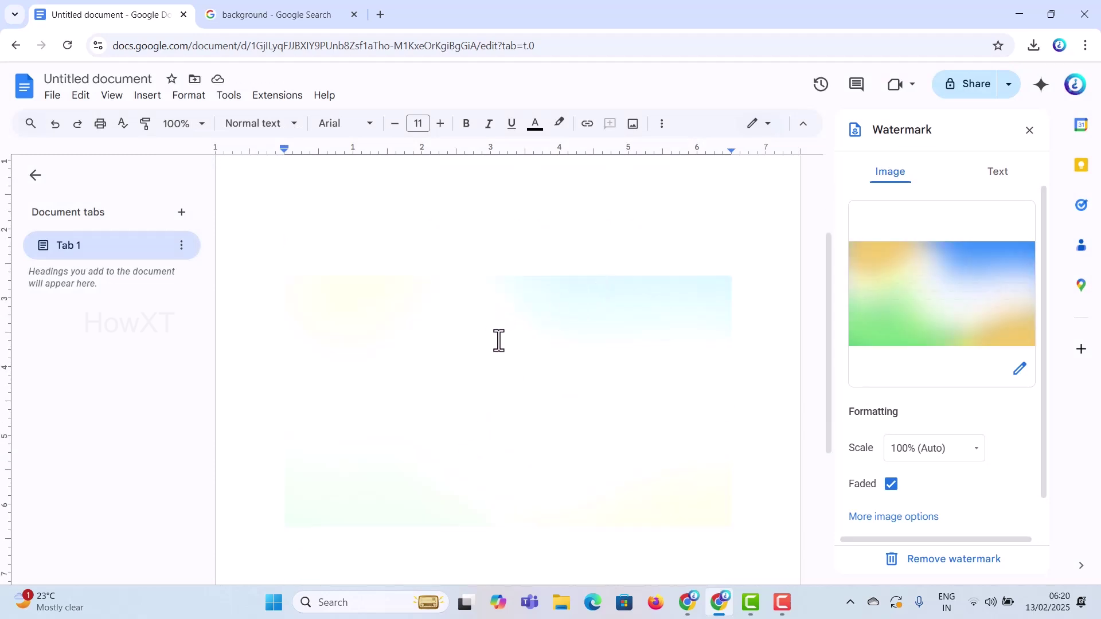
scroll(498, 341, up, 2)
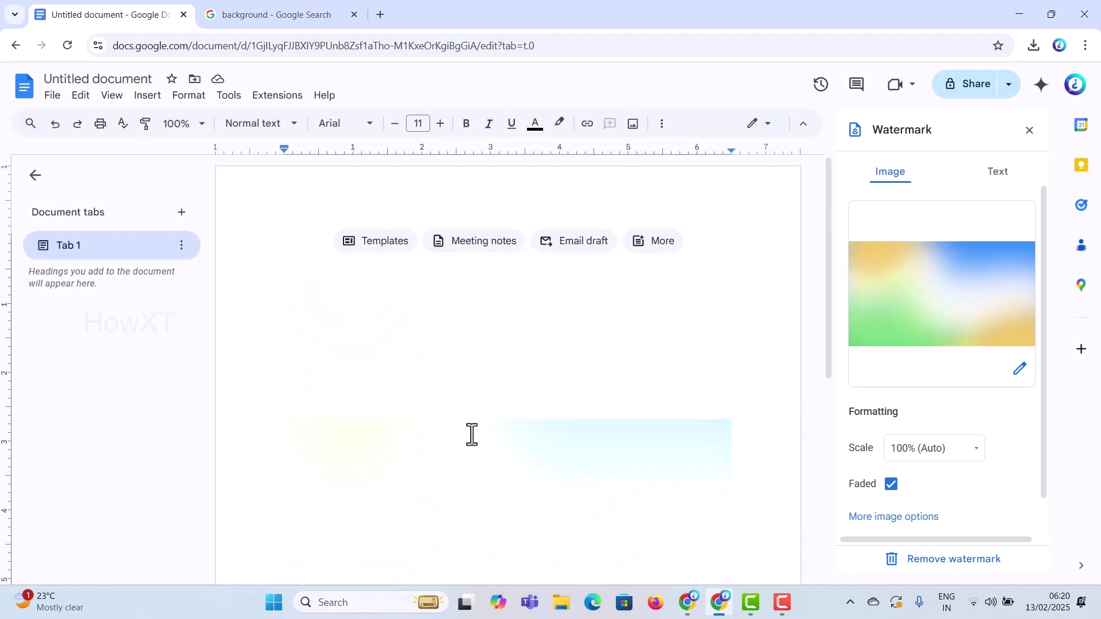
click(890, 485)
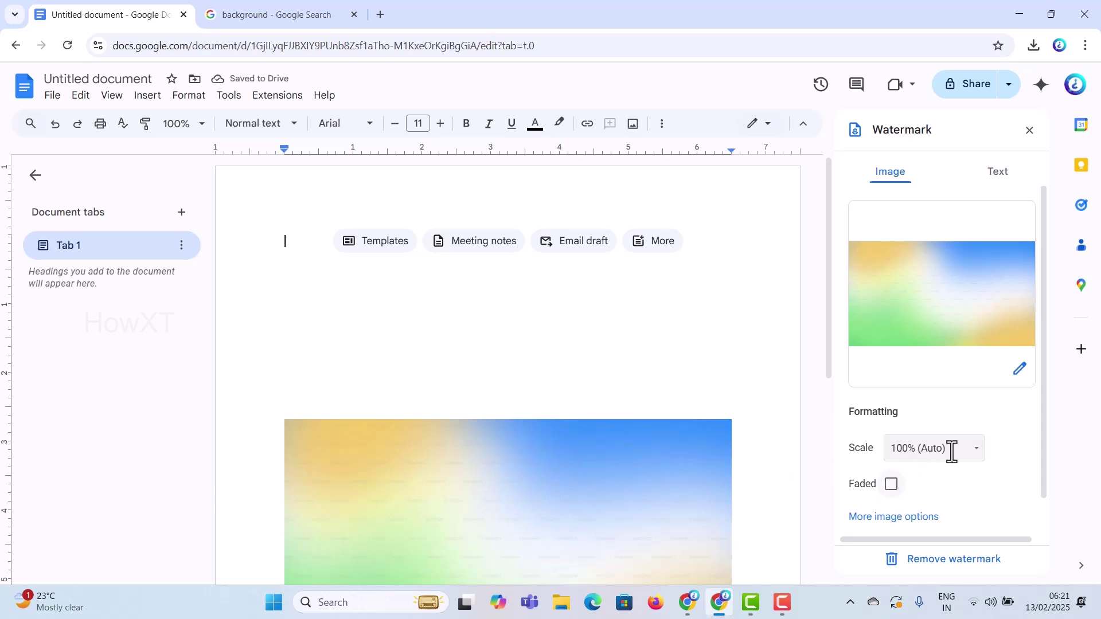
click(898, 453)
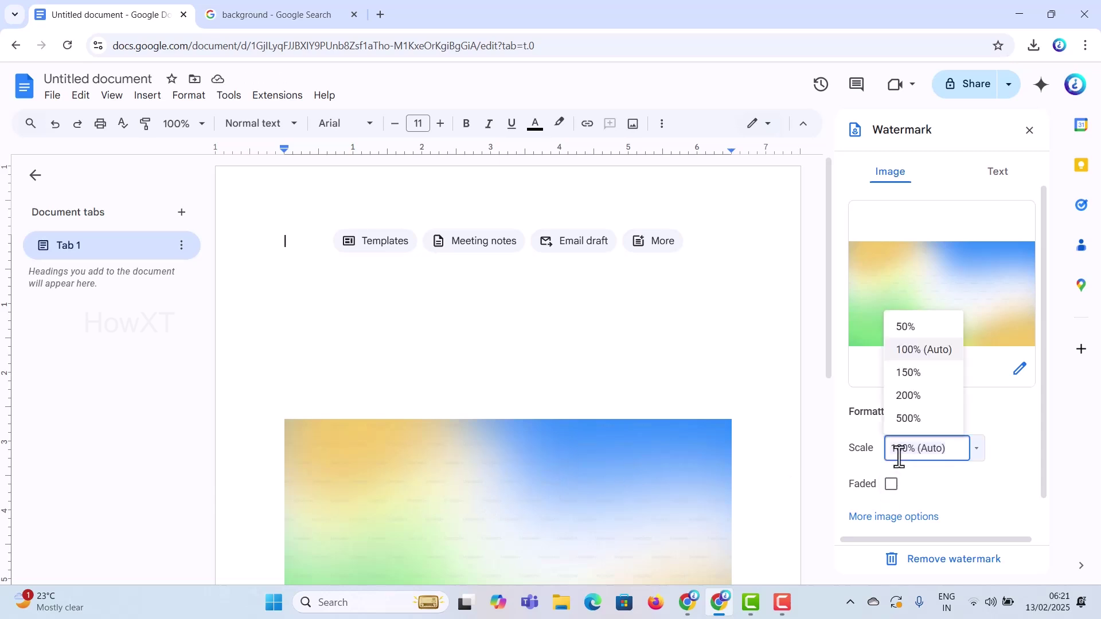
click(910, 397)
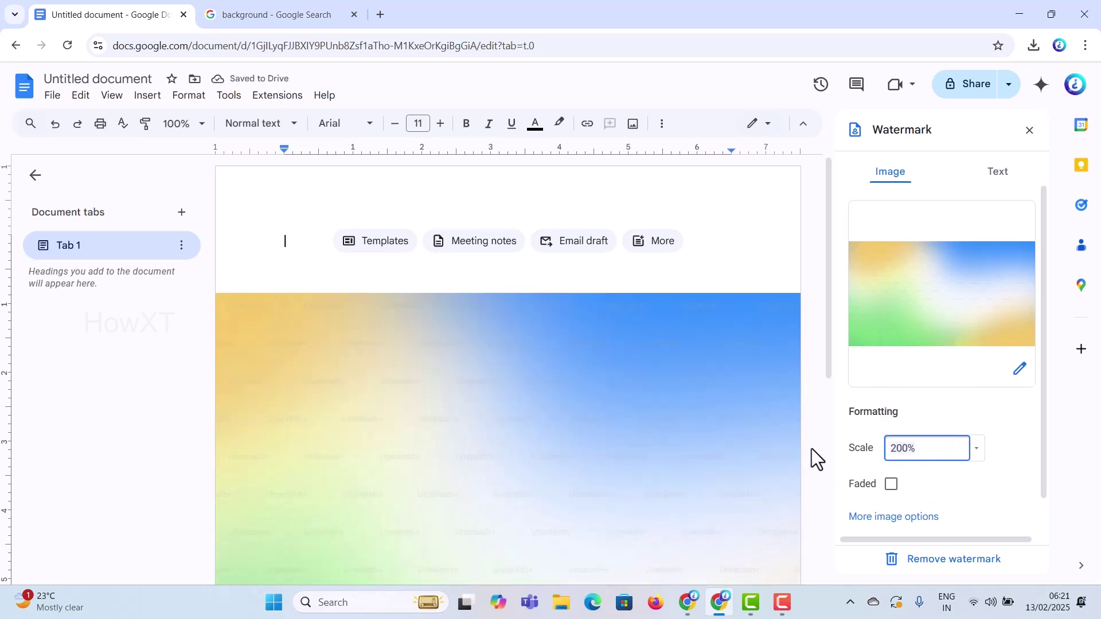
Step: Try a 500% watermark scale, then set it back to 200%
key(BackSpace)
key(BackSpace)
key(BackSpace)
key(BackSpace)
text(500)
key(Return)
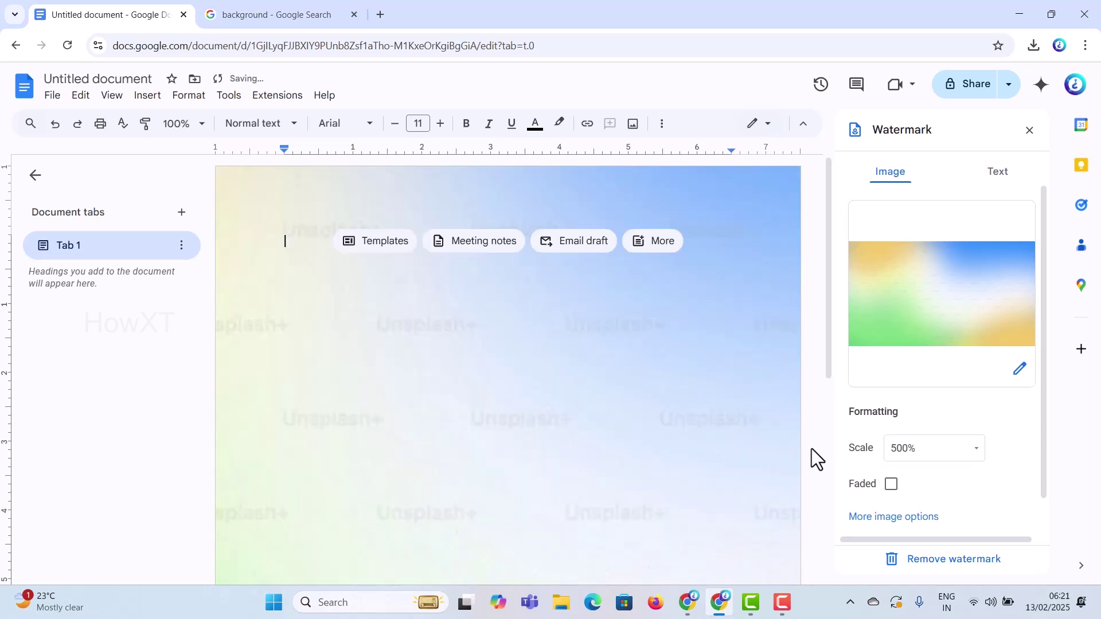
scroll(461, 431, down, 5)
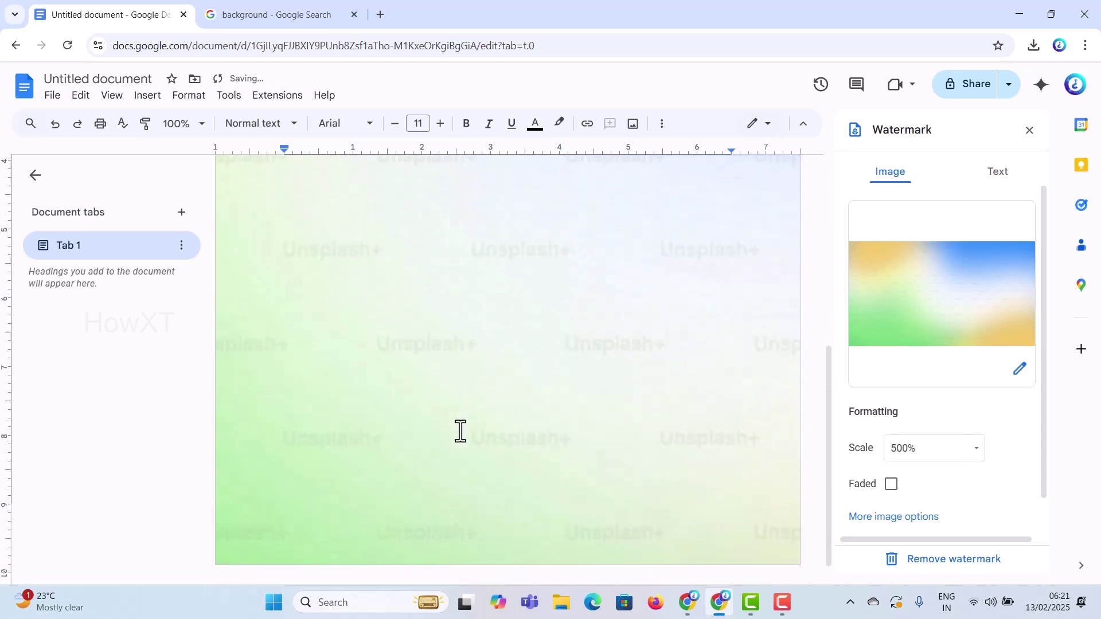
scroll(459, 430, up, 3)
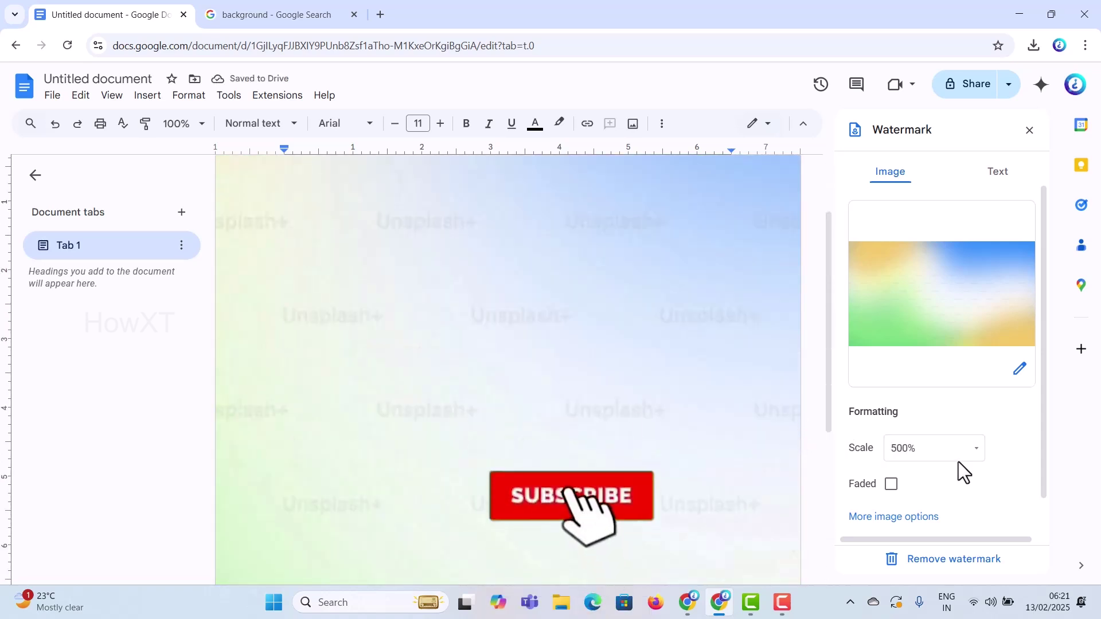
click(976, 450)
click(919, 396)
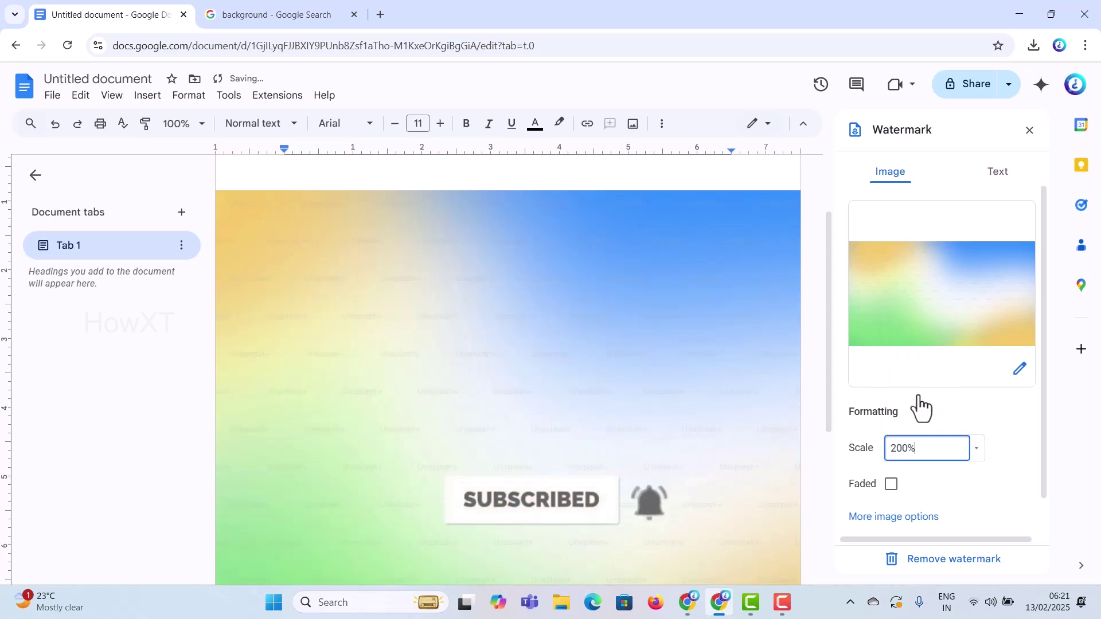
scroll(514, 405, up, 2)
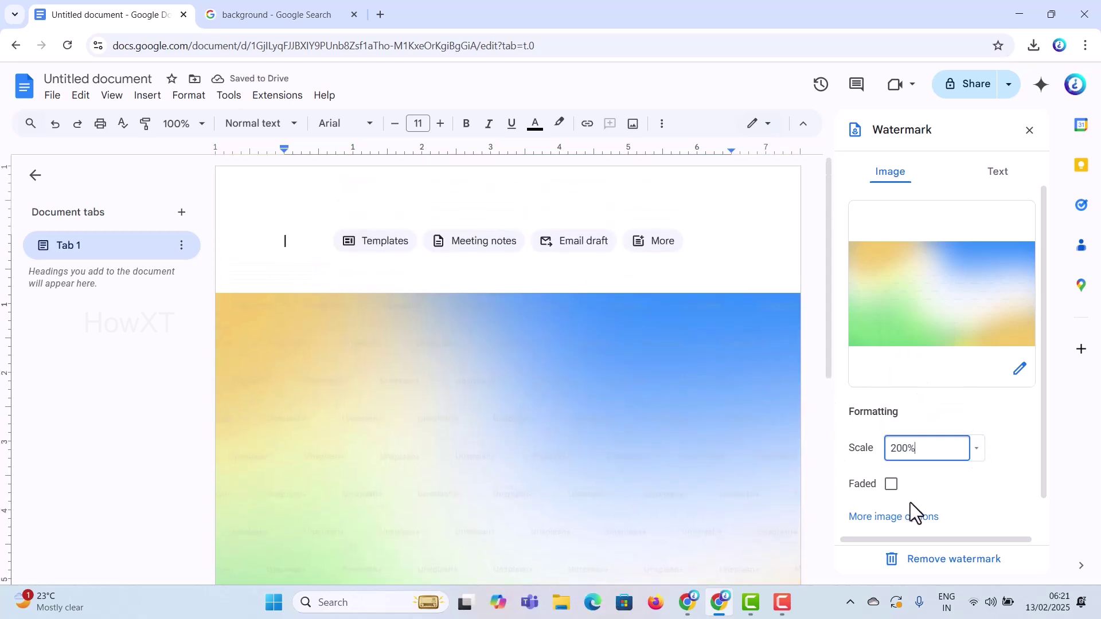
scroll(909, 502, down, 1)
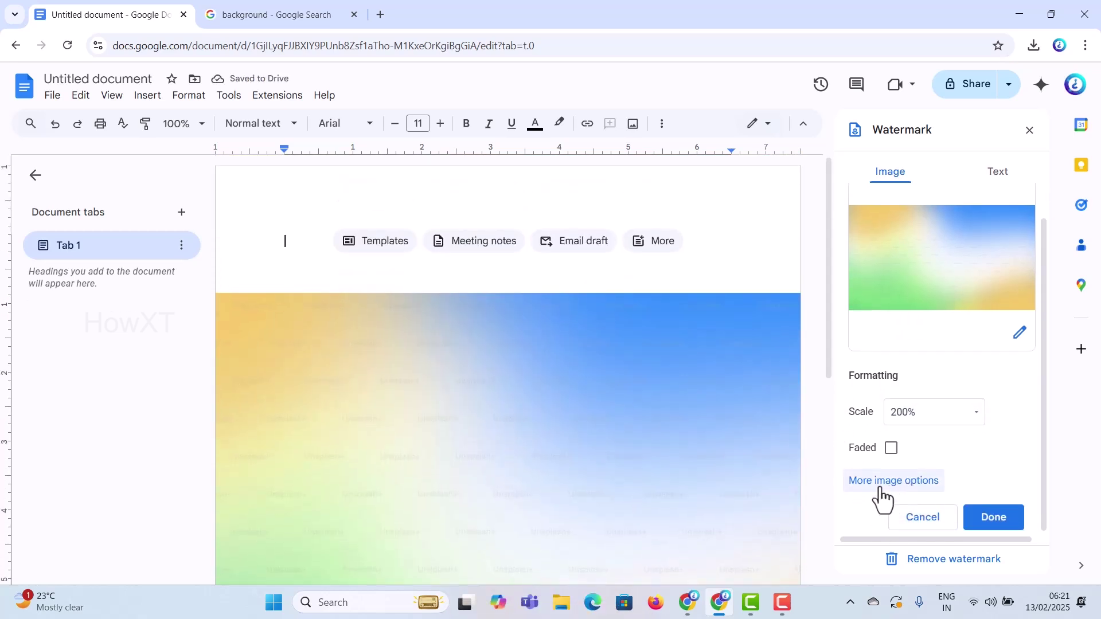
Step: In image options, set opacity to 47%, brightness to -1% and contrast to -19%
click(881, 485)
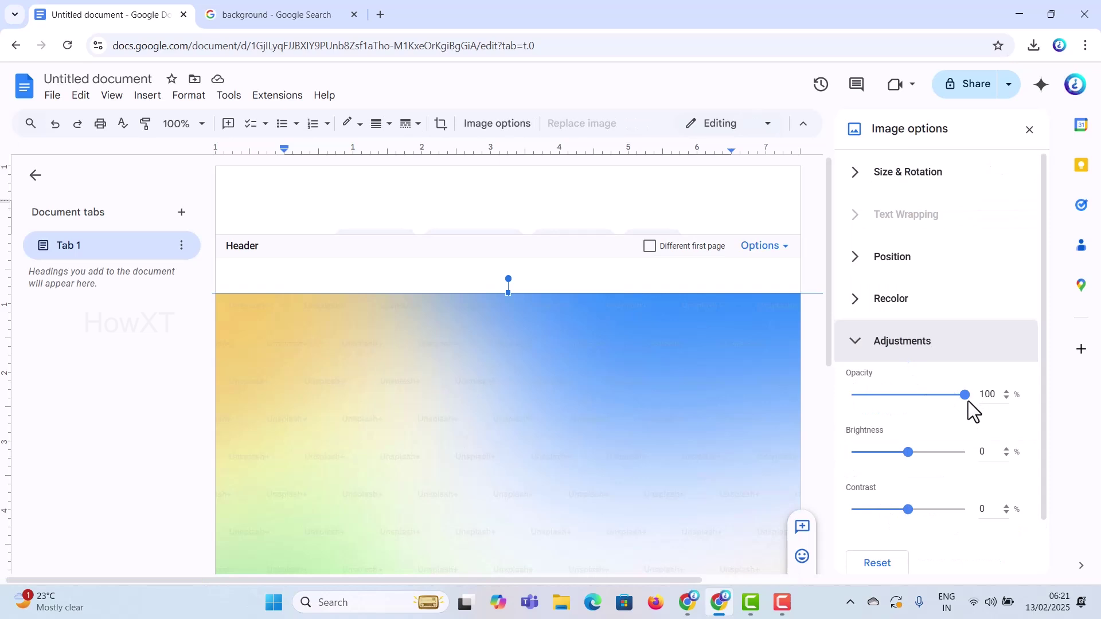
drag(966, 397, 907, 401)
mouse_move(908, 452)
mouse_down()
mouse_move(929, 453)
mouse_move(908, 454)
mouse_up()
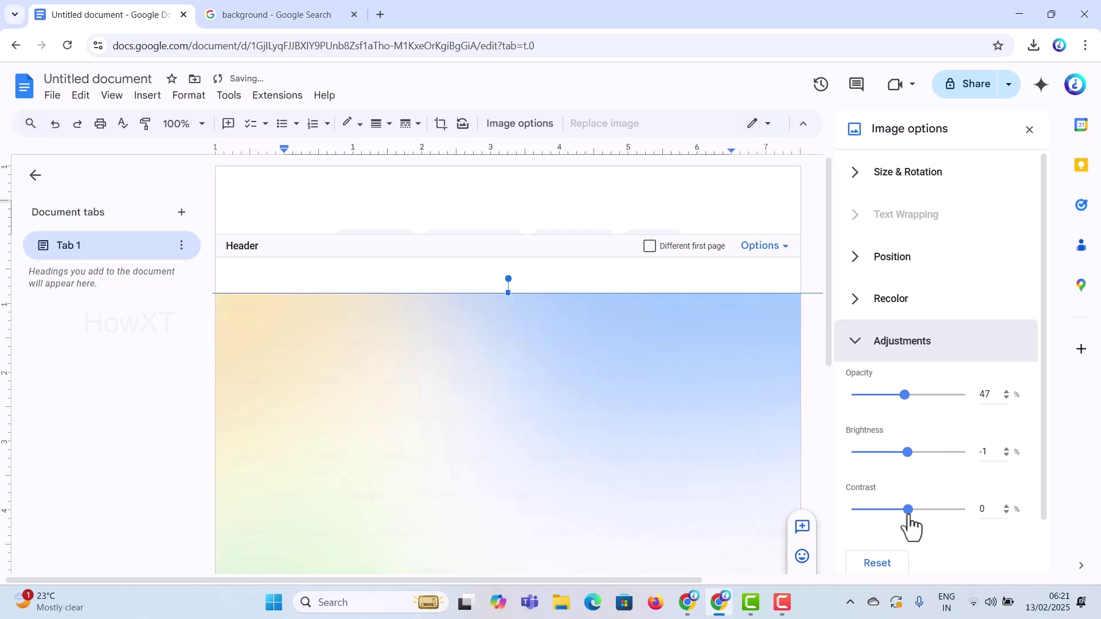
mouse_move(909, 516)
mouse_down()
mouse_move(930, 515)
mouse_move(887, 515)
mouse_move(897, 516)
mouse_up()
Step: Recolor the watermark with Light 2 pink, then switch to Light 5 green
click(857, 309)
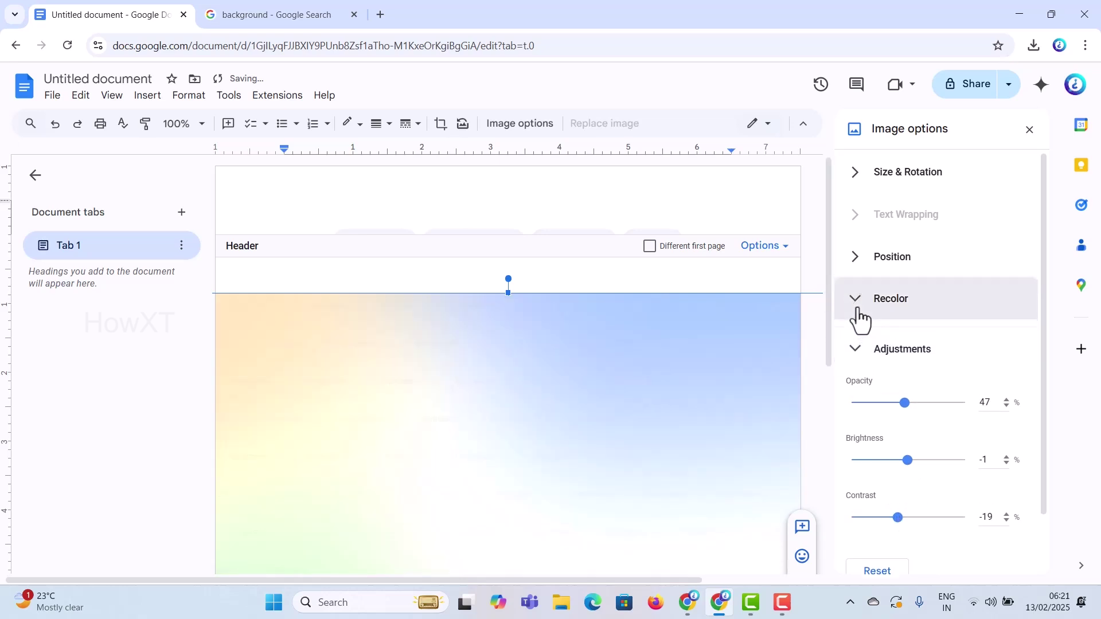
click(872, 342)
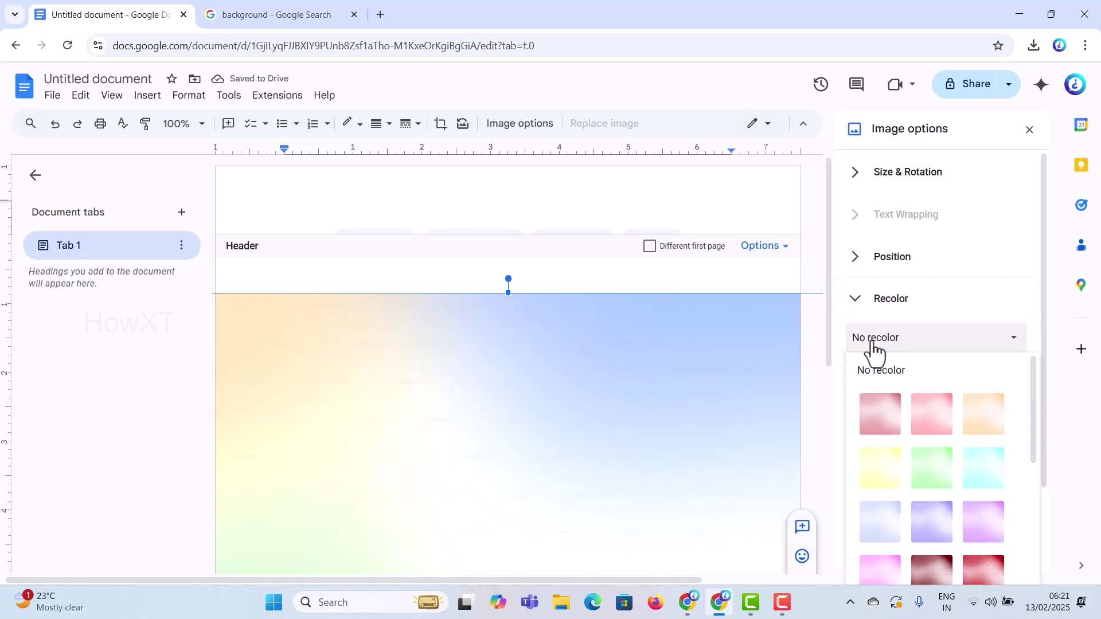
click(938, 424)
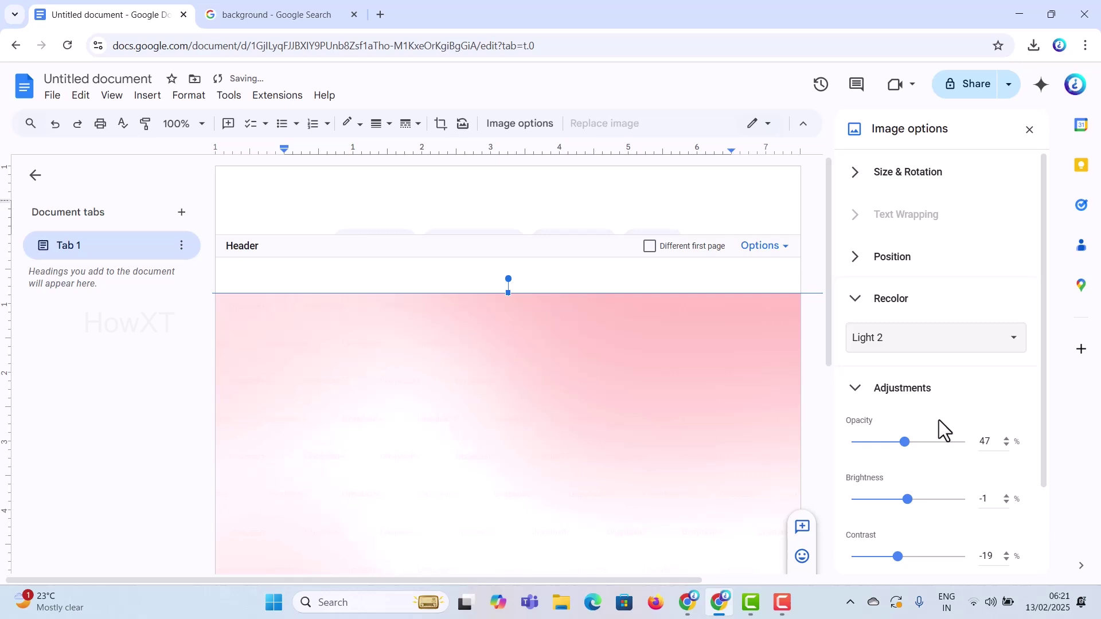
click(870, 346)
click(927, 488)
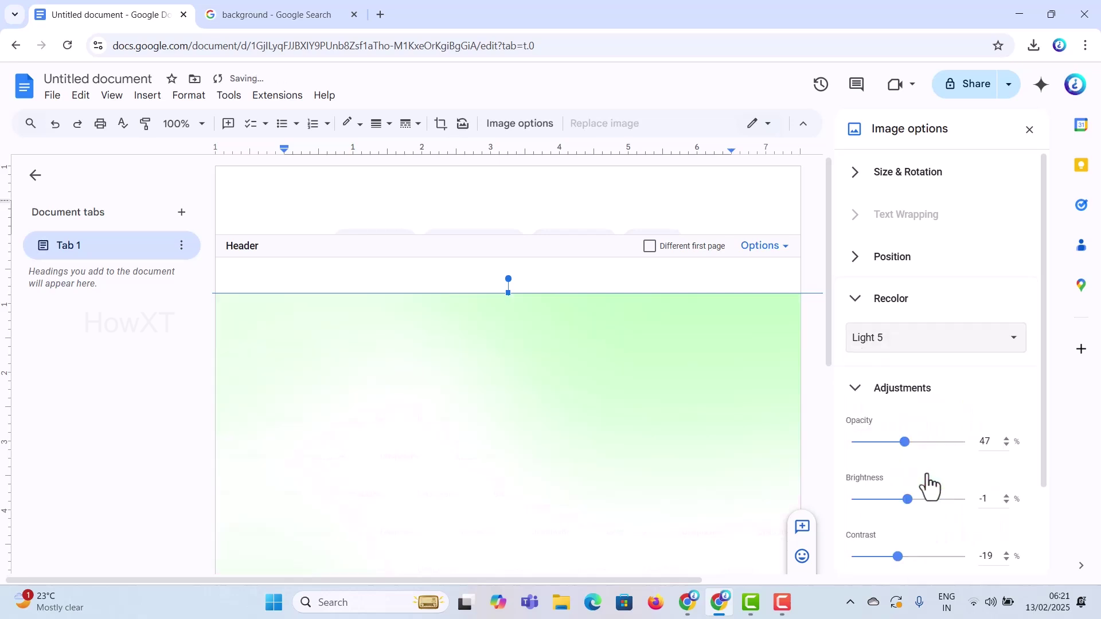
Step: Try left and right quick layouts, keep the watermark centred, and close Image options
click(856, 267)
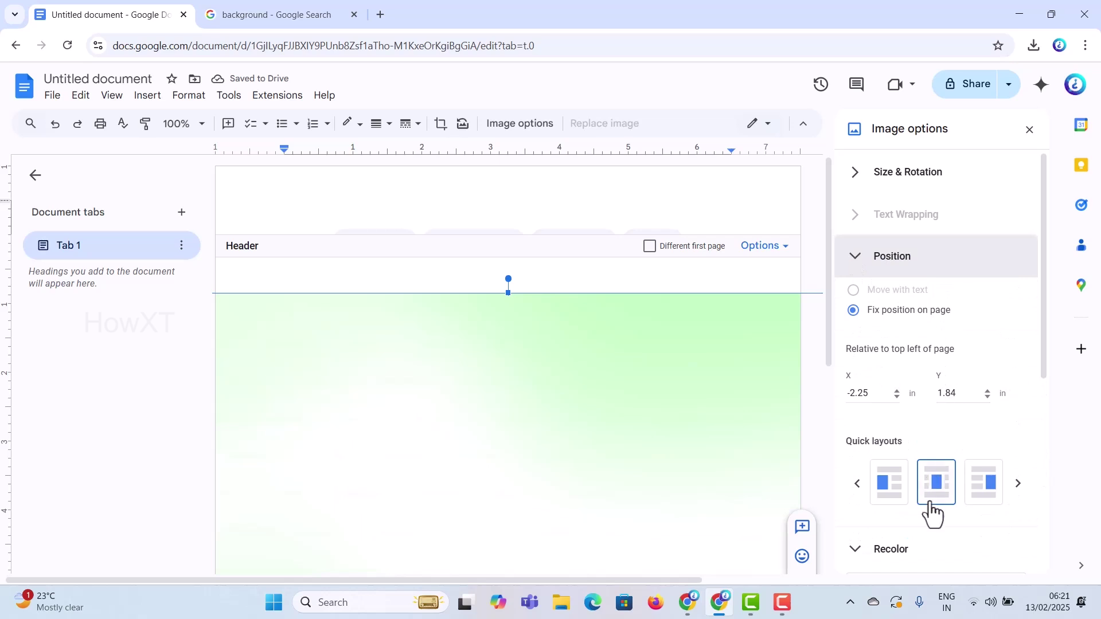
click(887, 486)
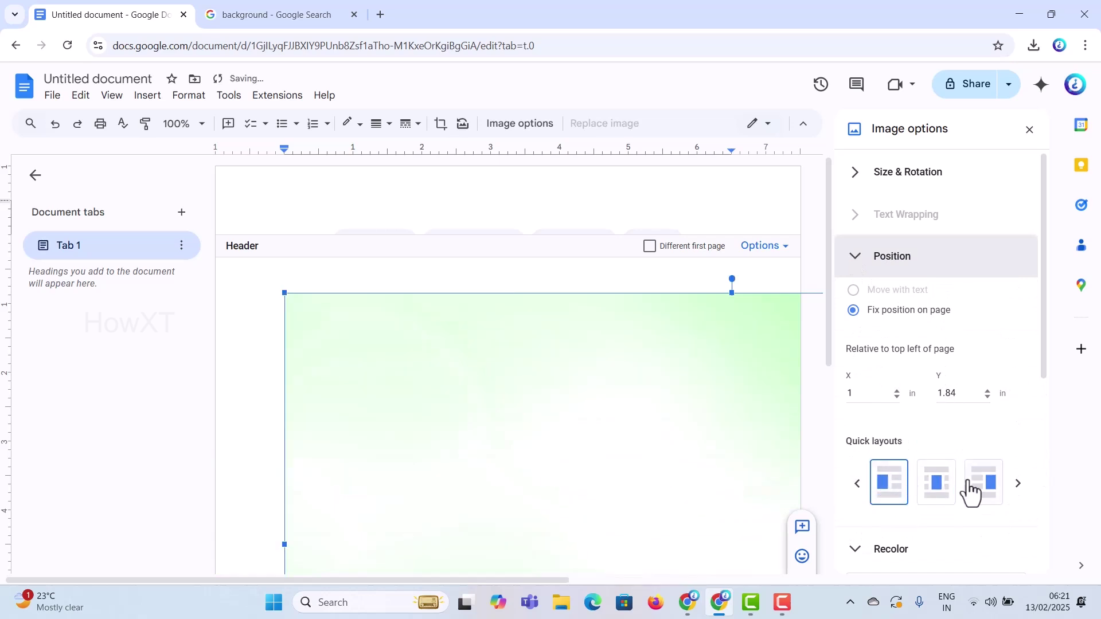
click(969, 491)
click(935, 491)
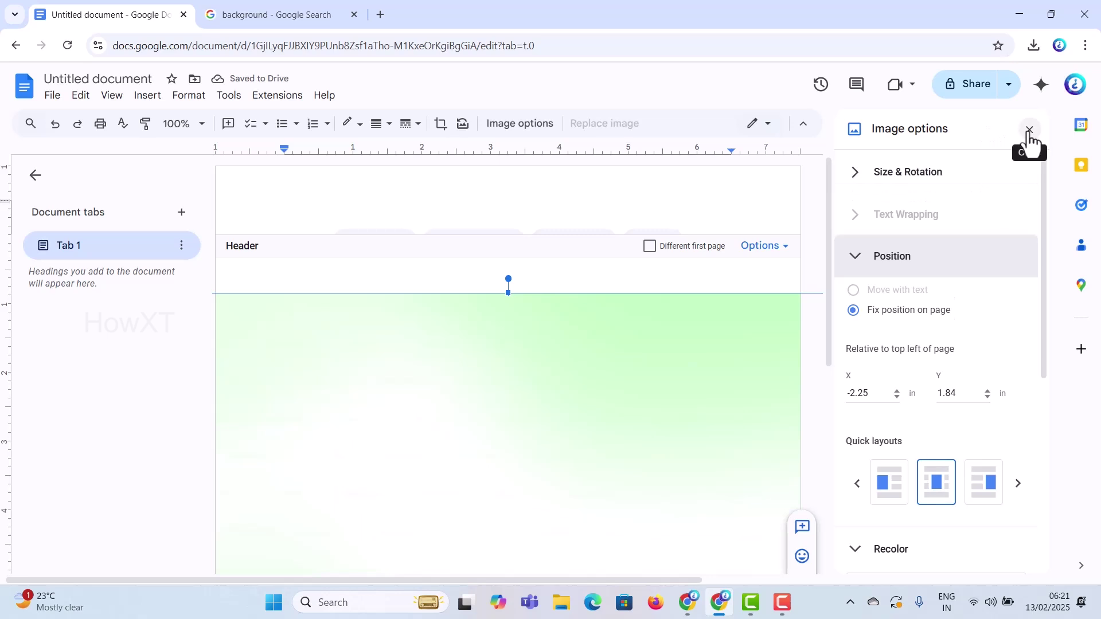
scroll(948, 310, down, 6)
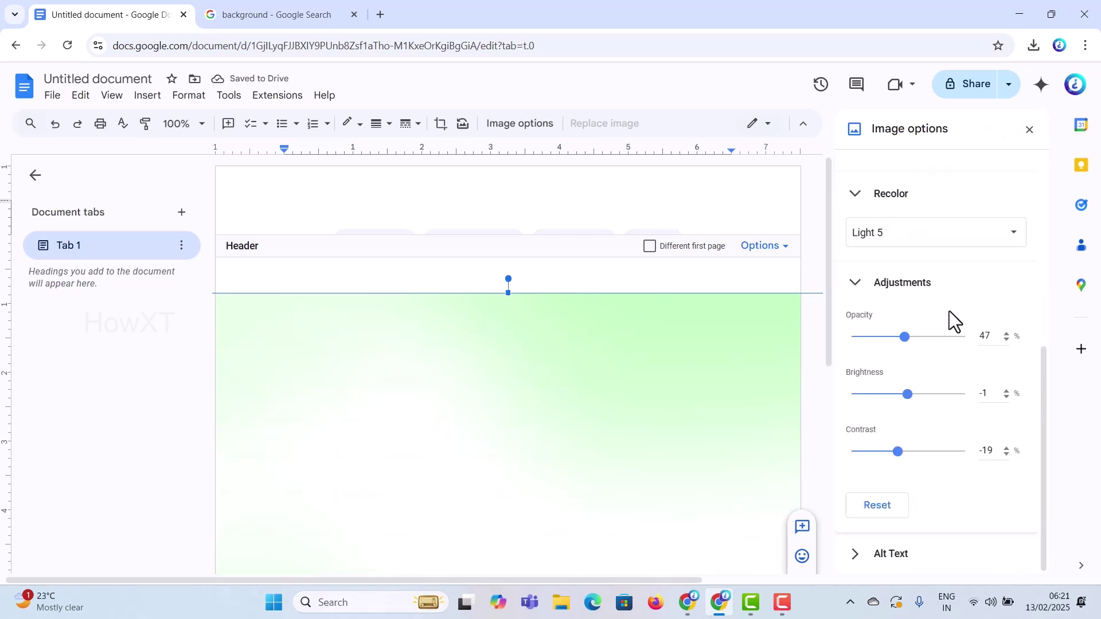
click(1029, 130)
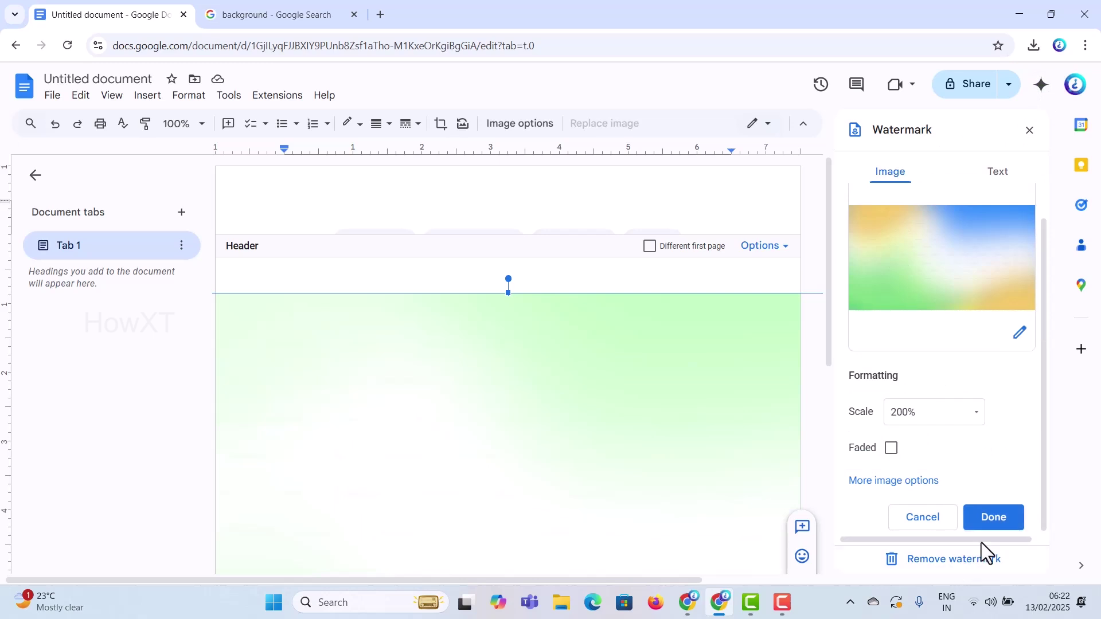
Step: Apply the watermark and zoom the page view out to 75%
click(996, 518)
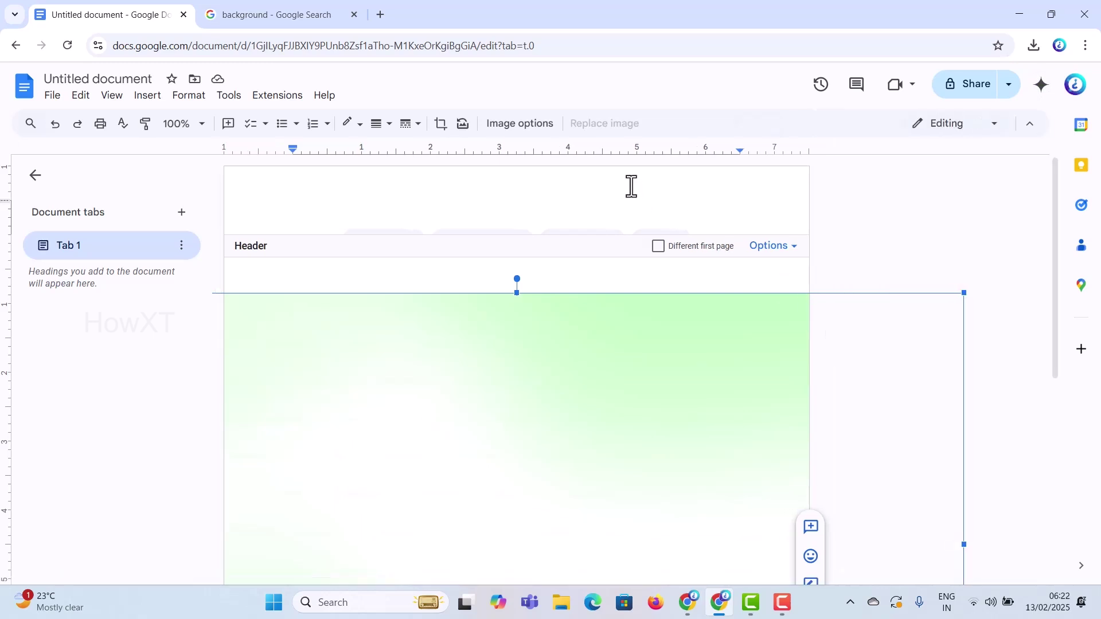
scroll(516, 281, down, 5)
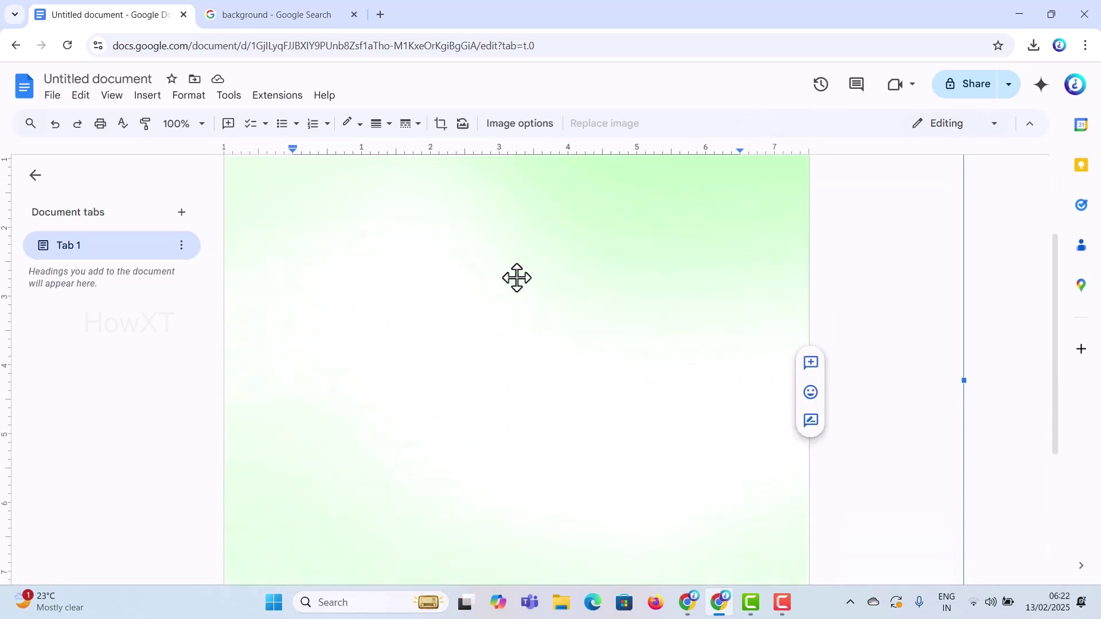
scroll(504, 343, down, 1)
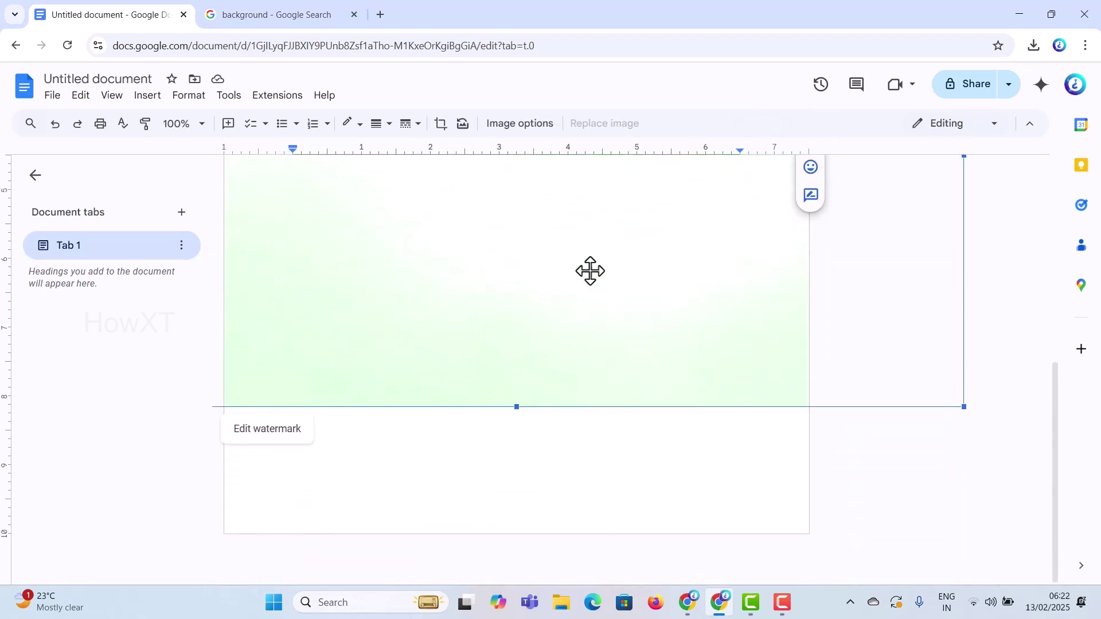
key(ctrl+minus)
key(ctrl+minus)
key(ctrl+minus)
key(ctrl+minus)
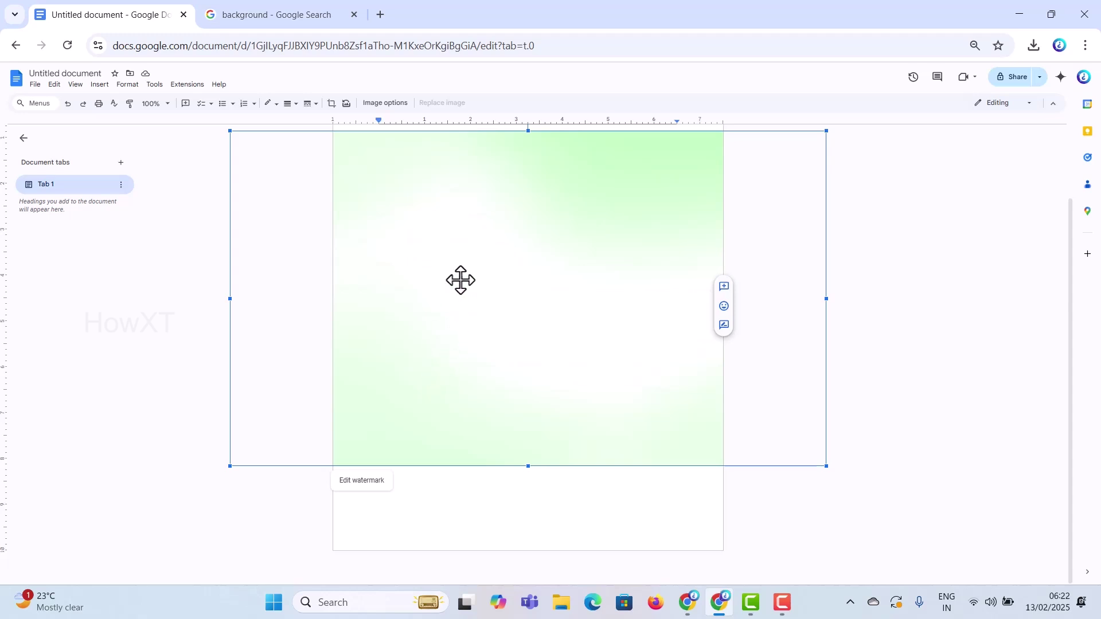
Step: Drag the watermark's top and bottom edges to the page's top and bottom
scroll(460, 280, up, 1)
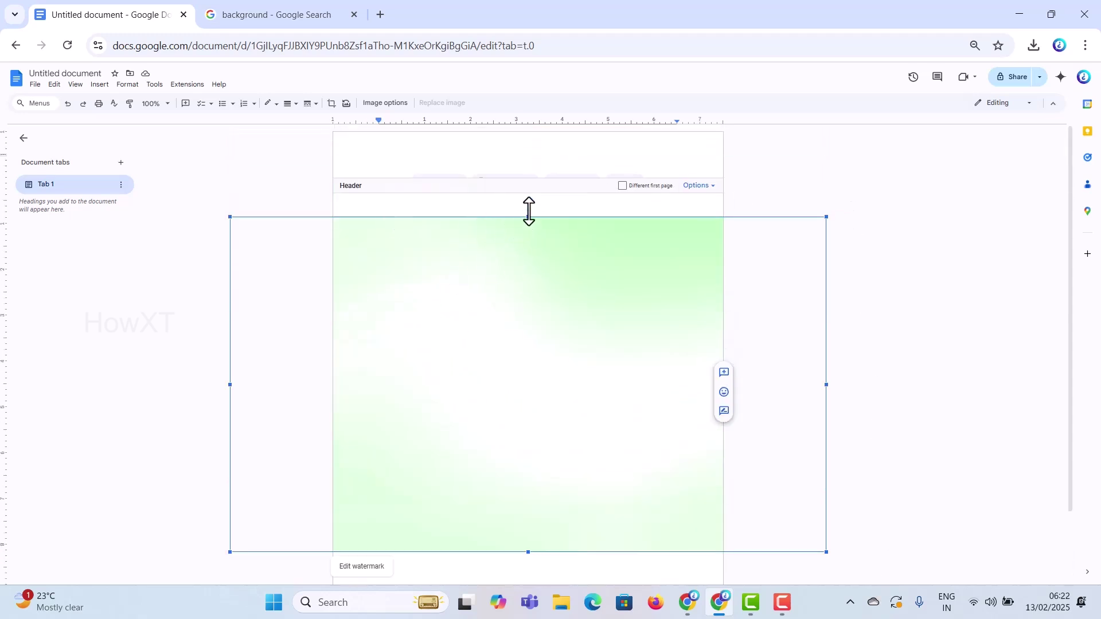
drag(528, 217, 524, 132)
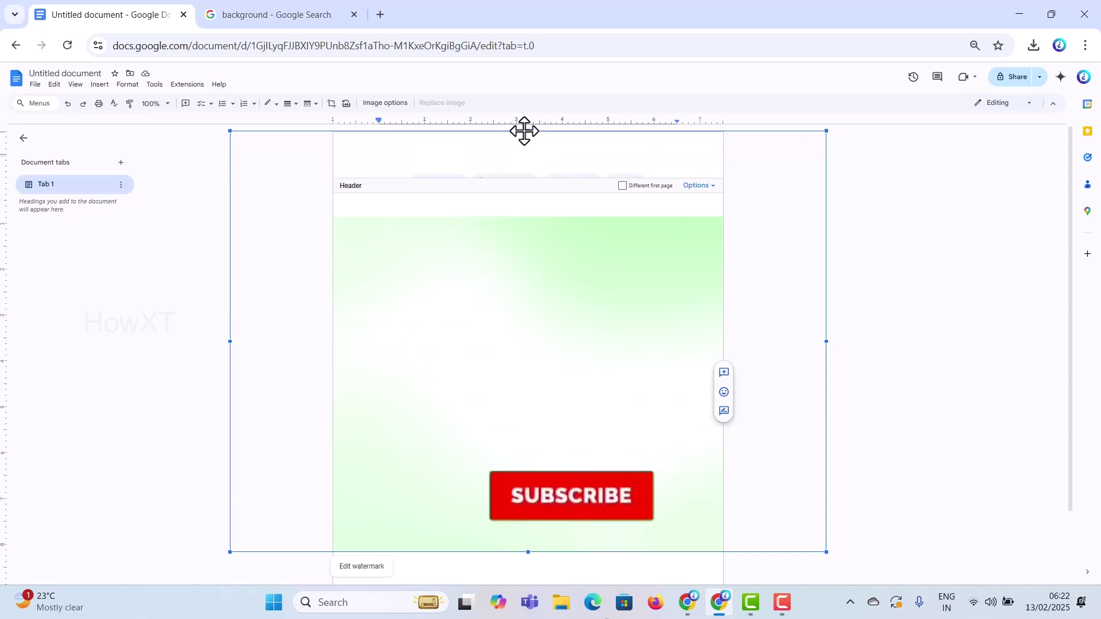
scroll(489, 233, down, 1)
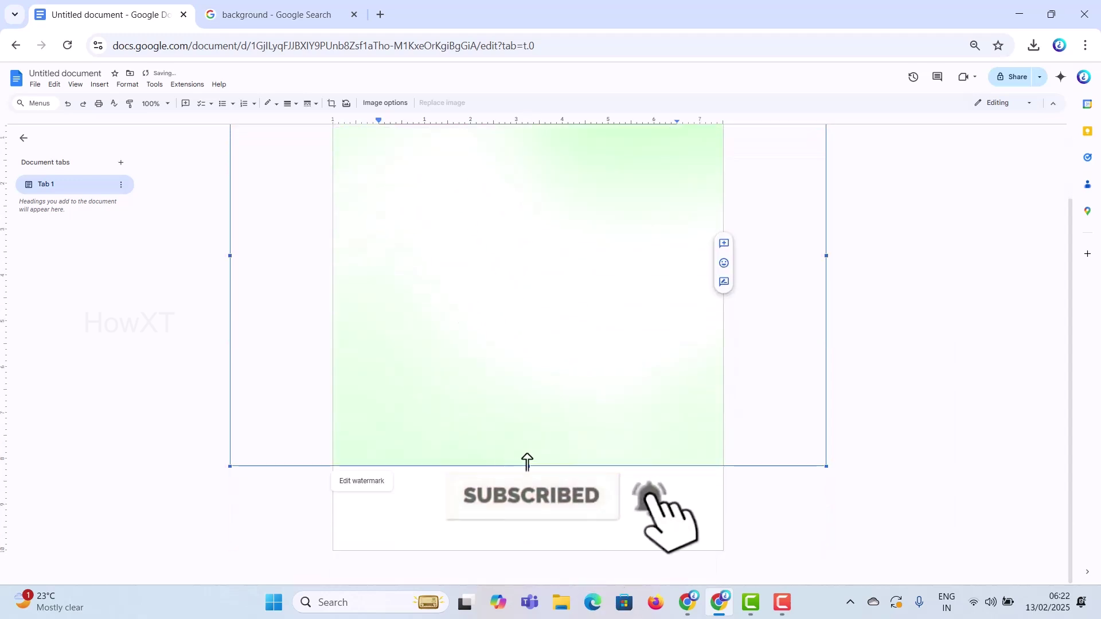
drag(527, 461, 538, 573)
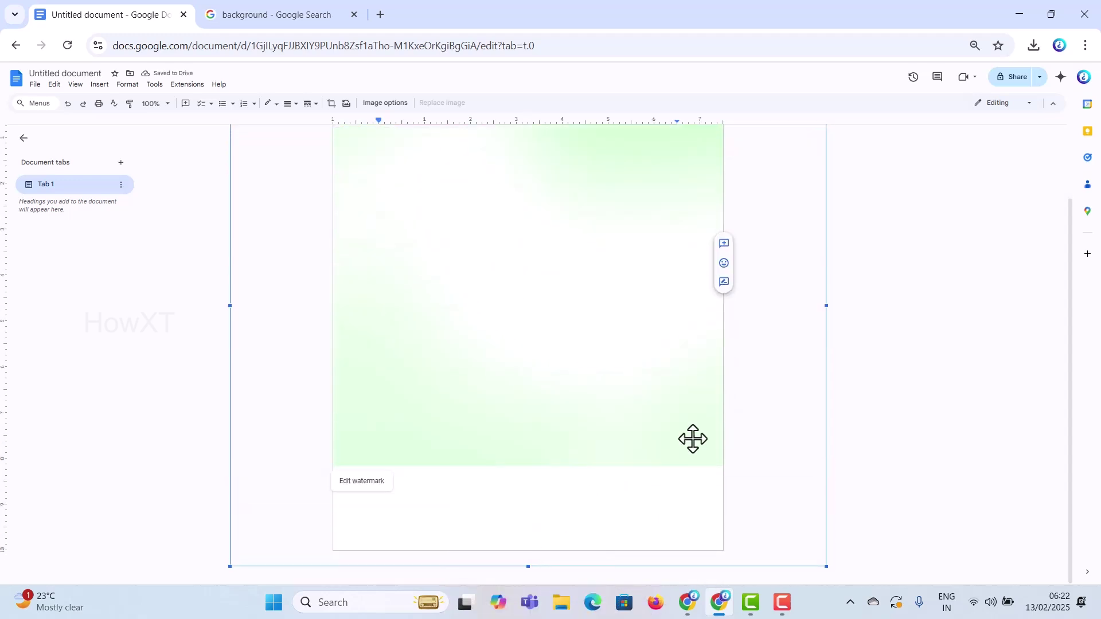
Step: Type two test lines, 'dgjsdkjgksjfdsflkdsjfkldsjkfldslkfjds' and 'dsf', then open a new Chrome tab
click(857, 352)
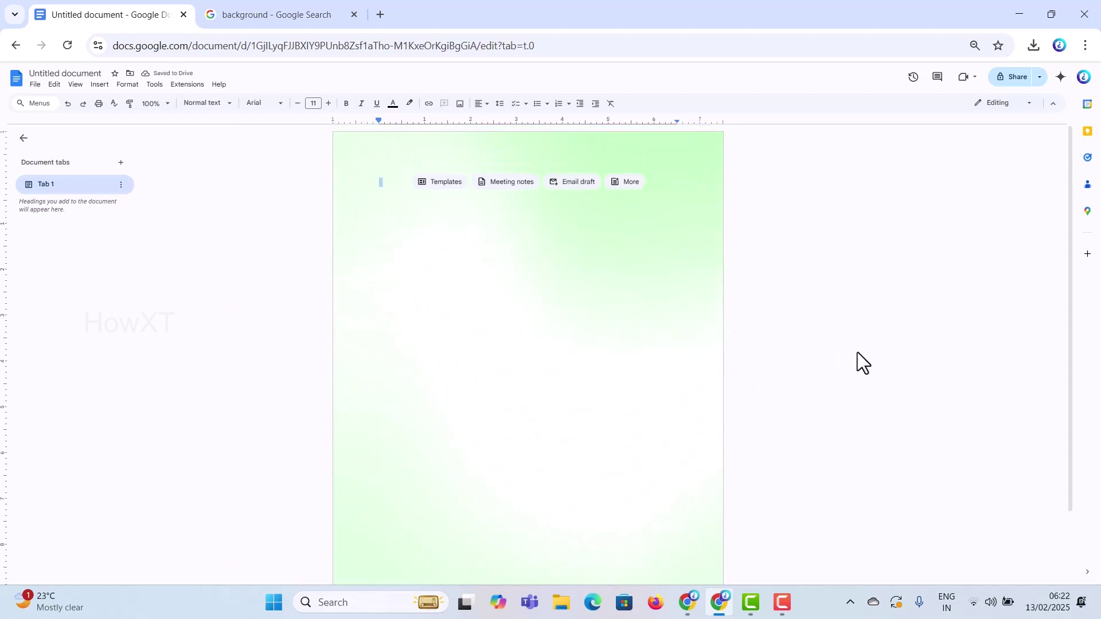
text(dgjsdkjgksjfdsflkdsjfkldsjkfldslkfj)
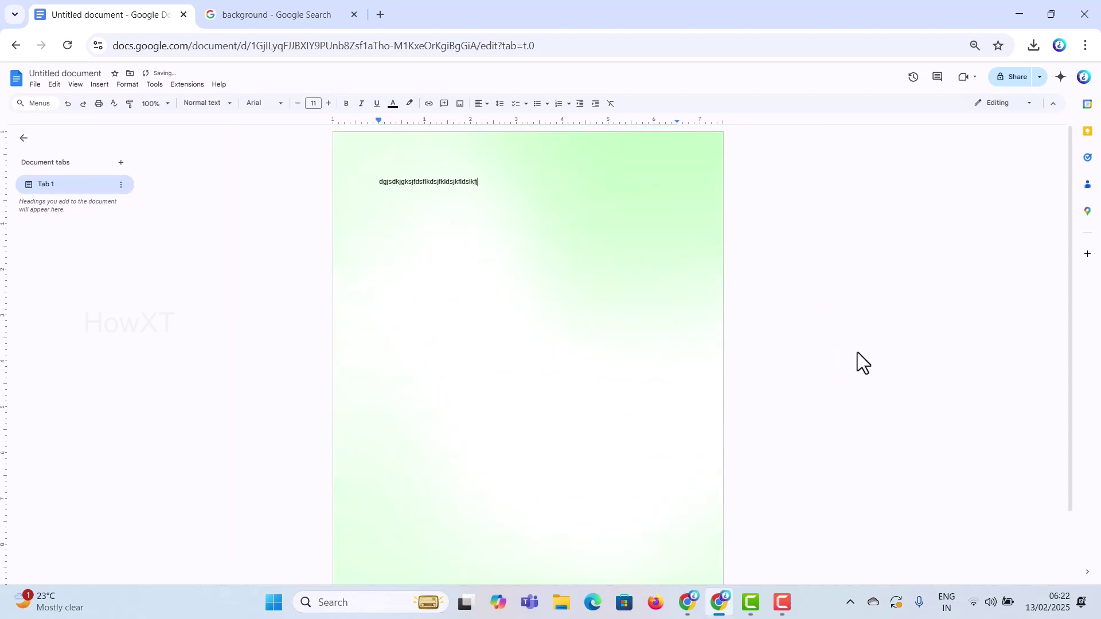
text(ds)
key(Return)
text(dsf)
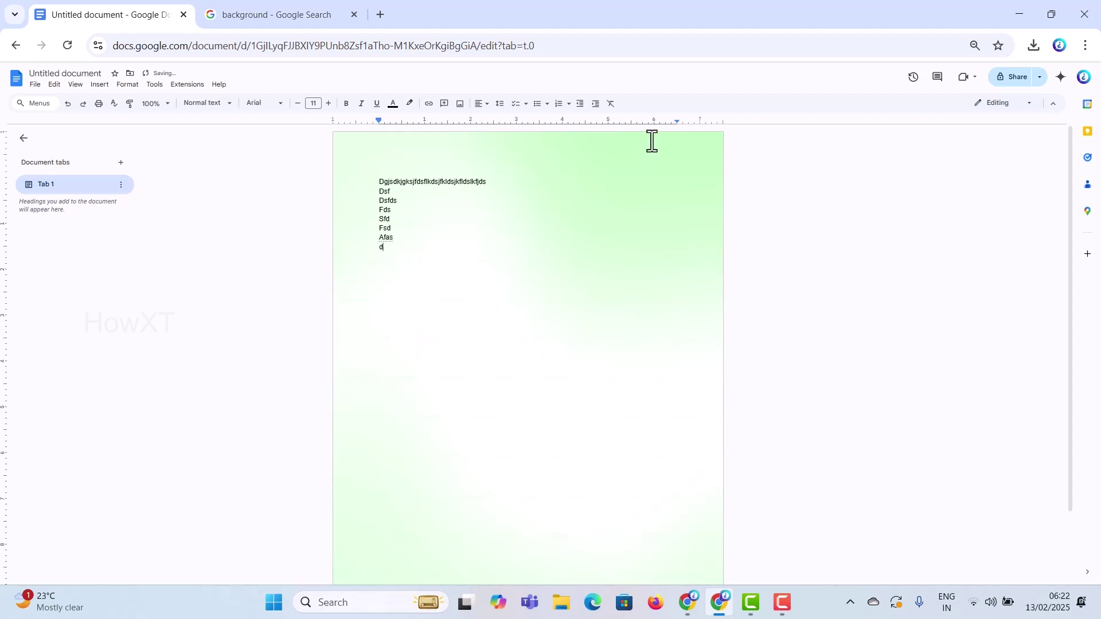
click(386, 20)
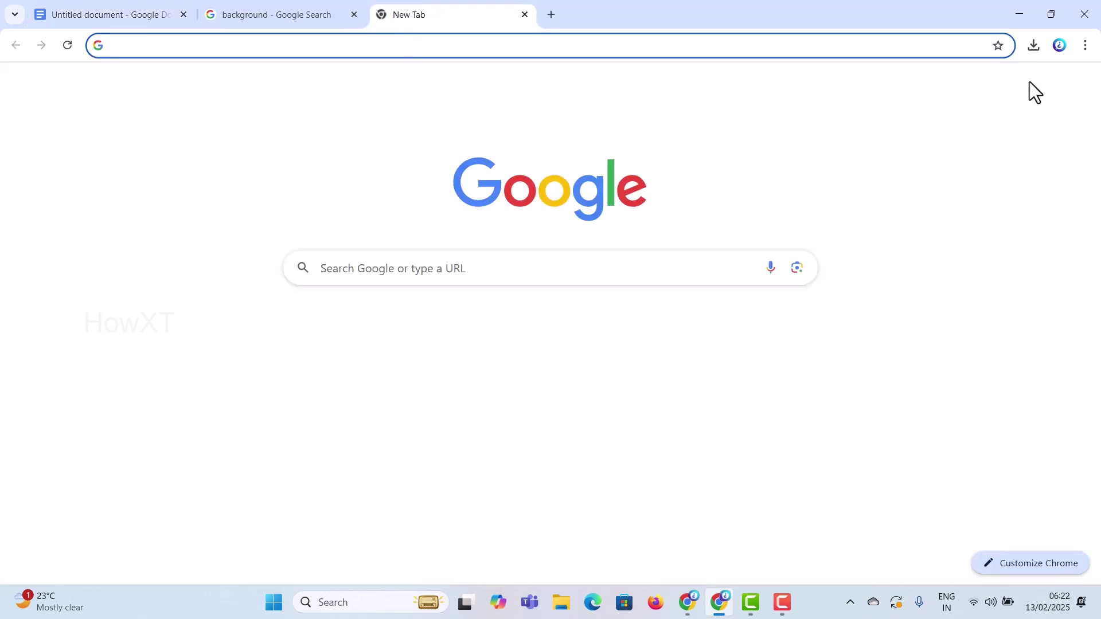
Step: Open Google Docs from the Google apps grid on the New Tab page
click(1039, 98)
scroll(961, 372, down, 3)
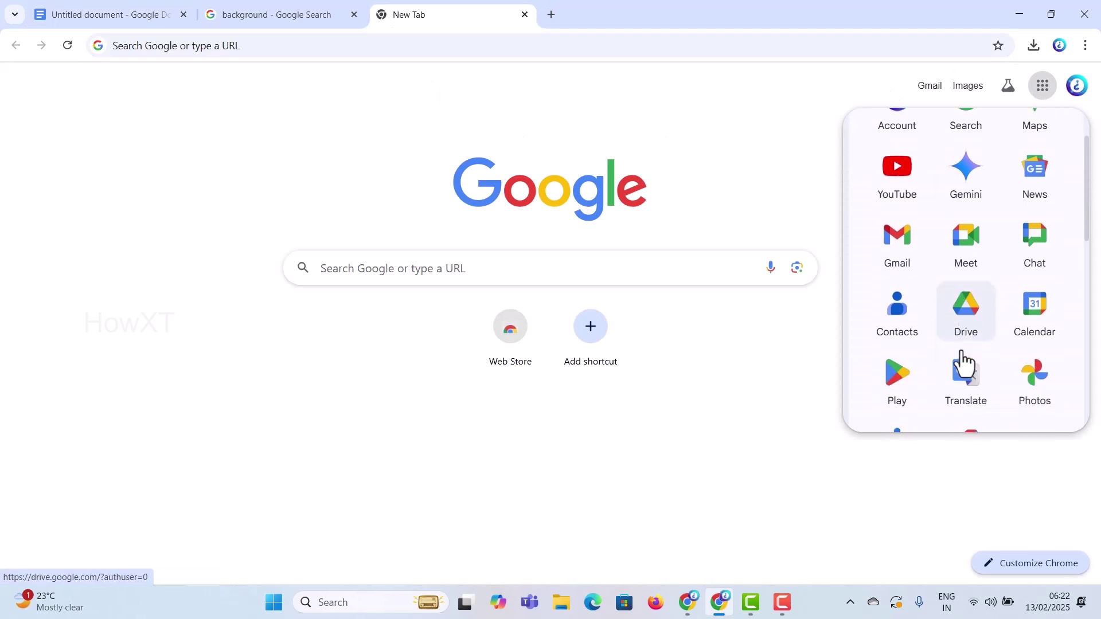
click(966, 396)
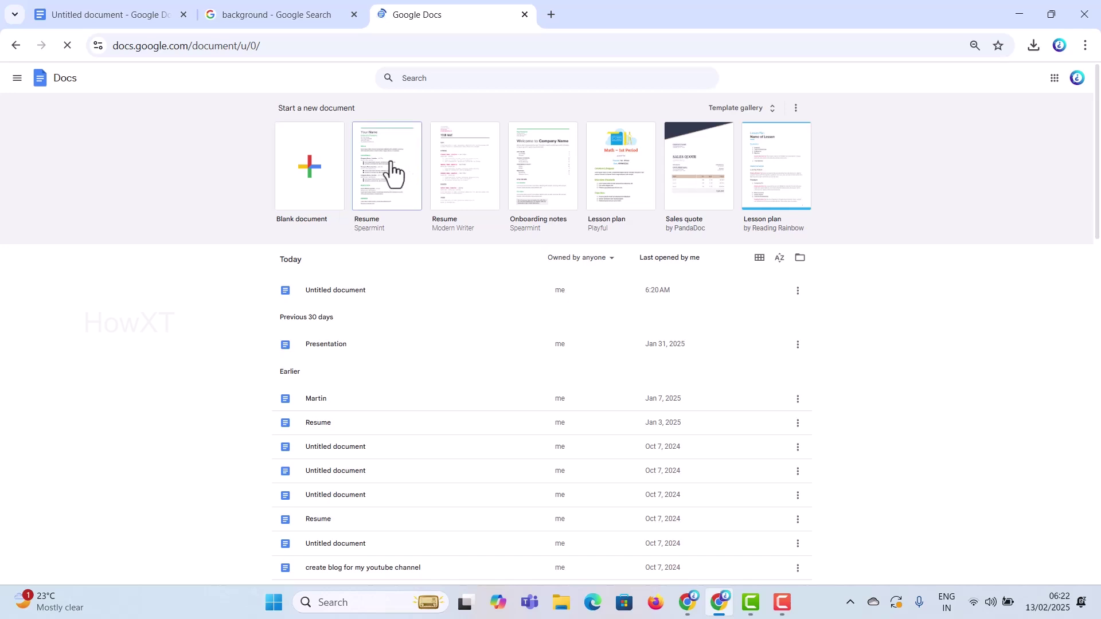
Step: Start a new 'Resume' document from the Spearmint template and zoom the page in
click(318, 177)
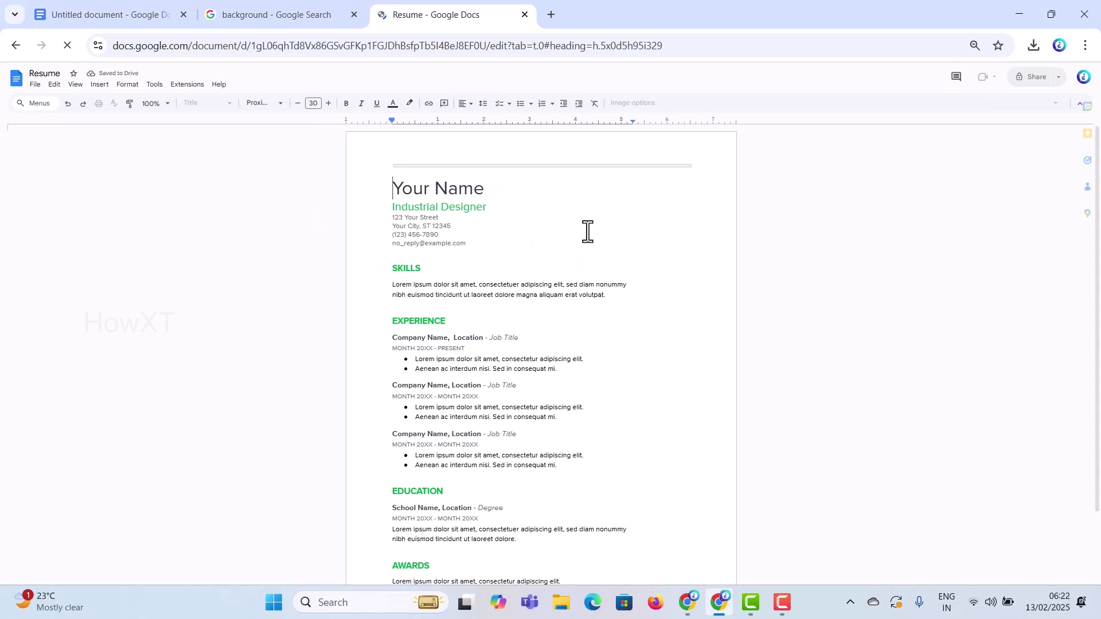
key(ctrl+equal)
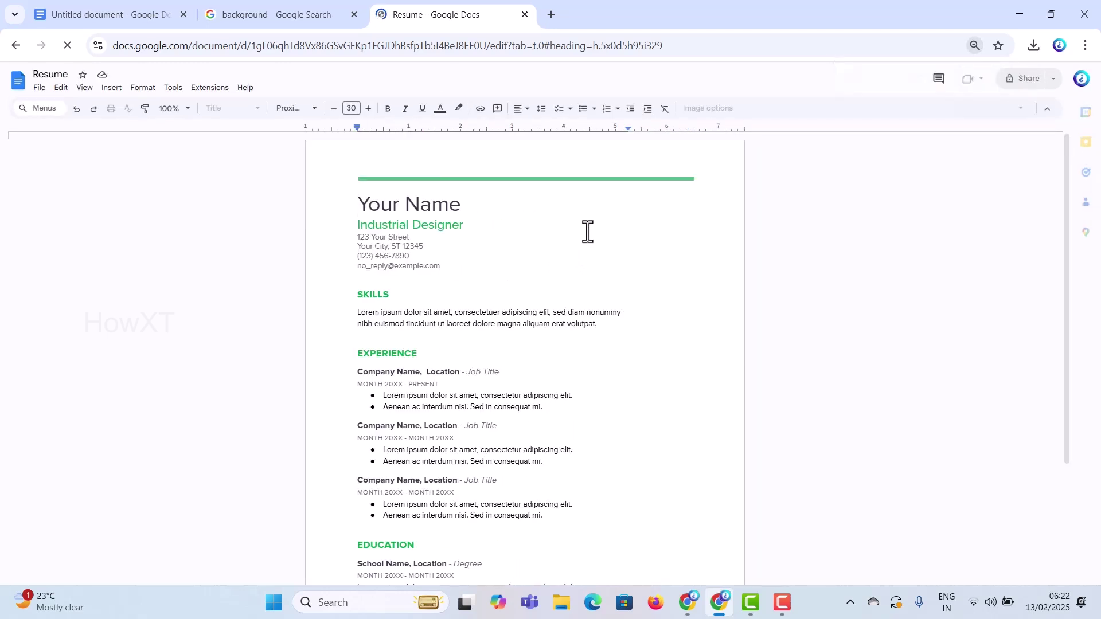
Step: Add the premium_photo gradient image from Downloads as the Resume's image watermark
click(119, 90)
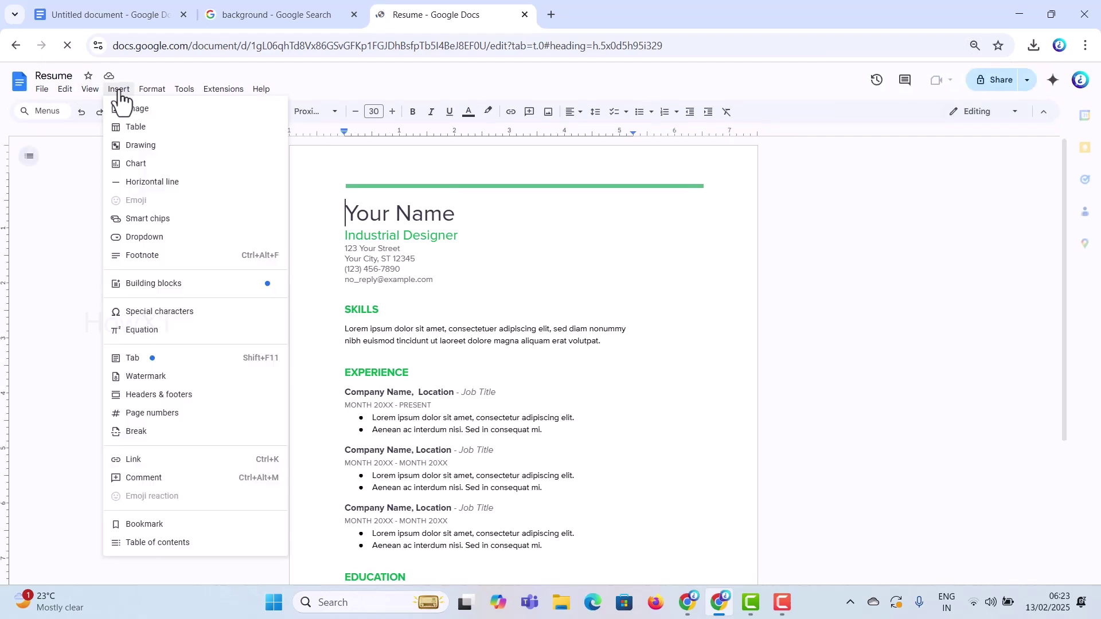
click(136, 377)
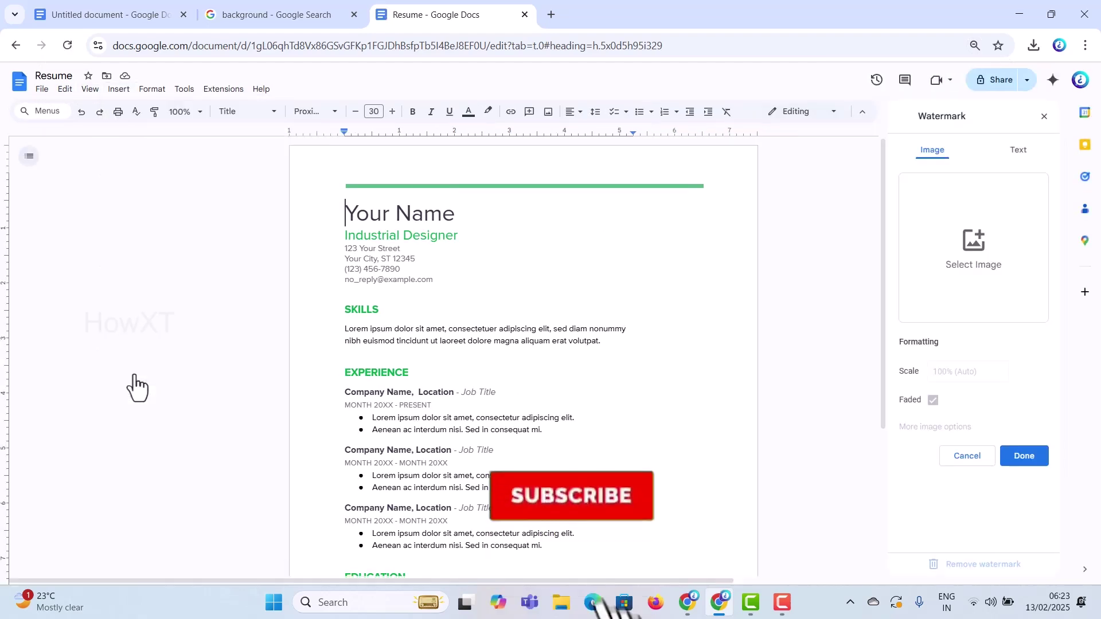
click(963, 241)
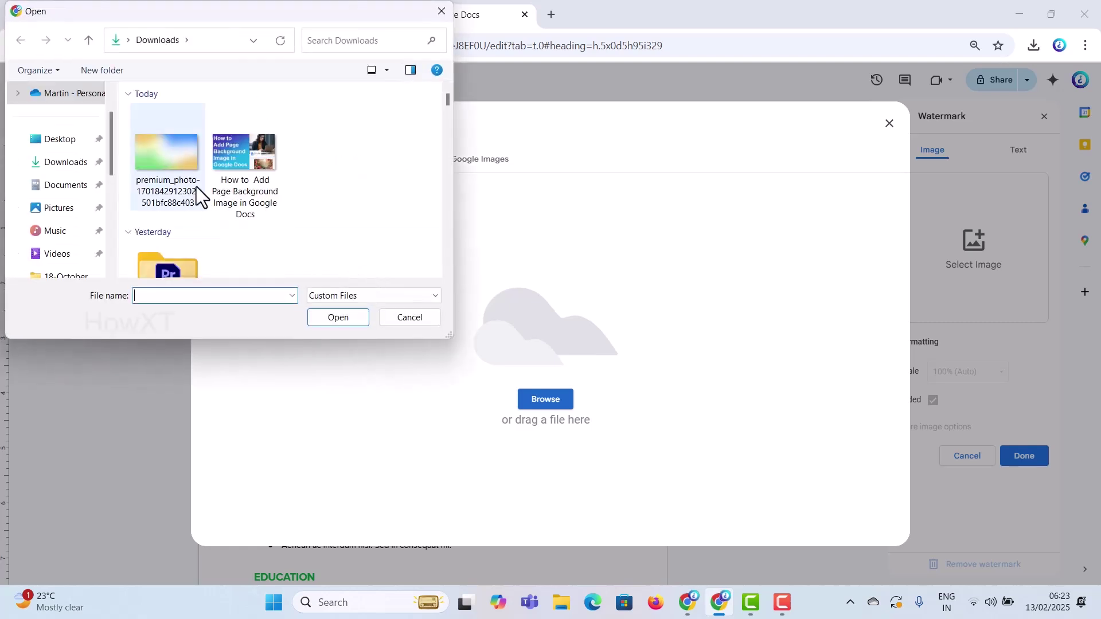
click(182, 164)
scroll(292, 188, down, 10)
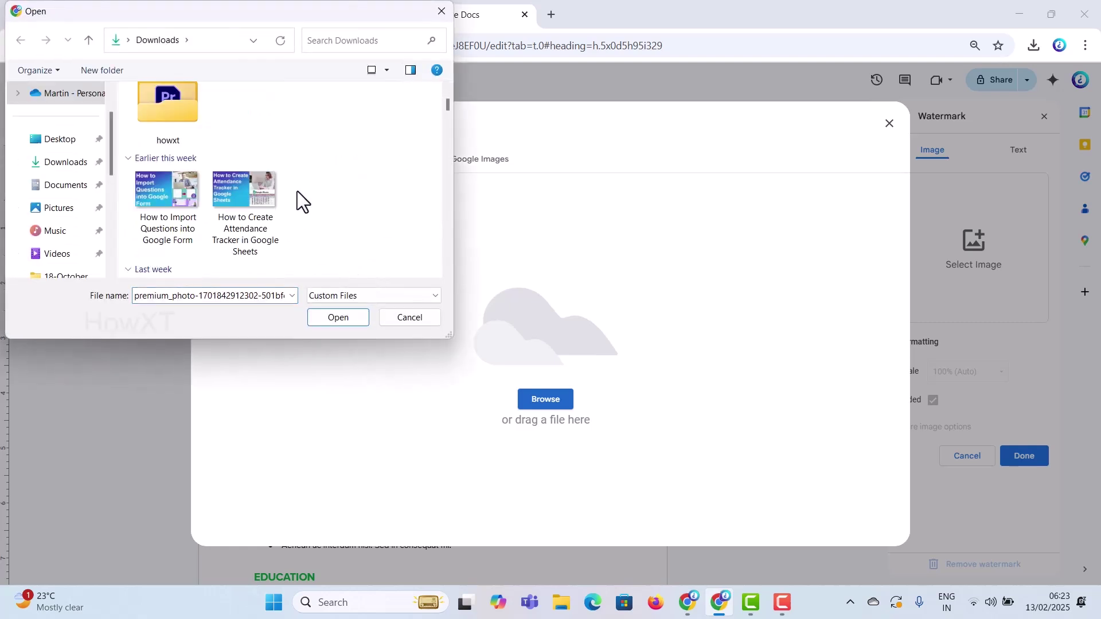
scroll(281, 194, up, 6)
scroll(281, 193, up, 3)
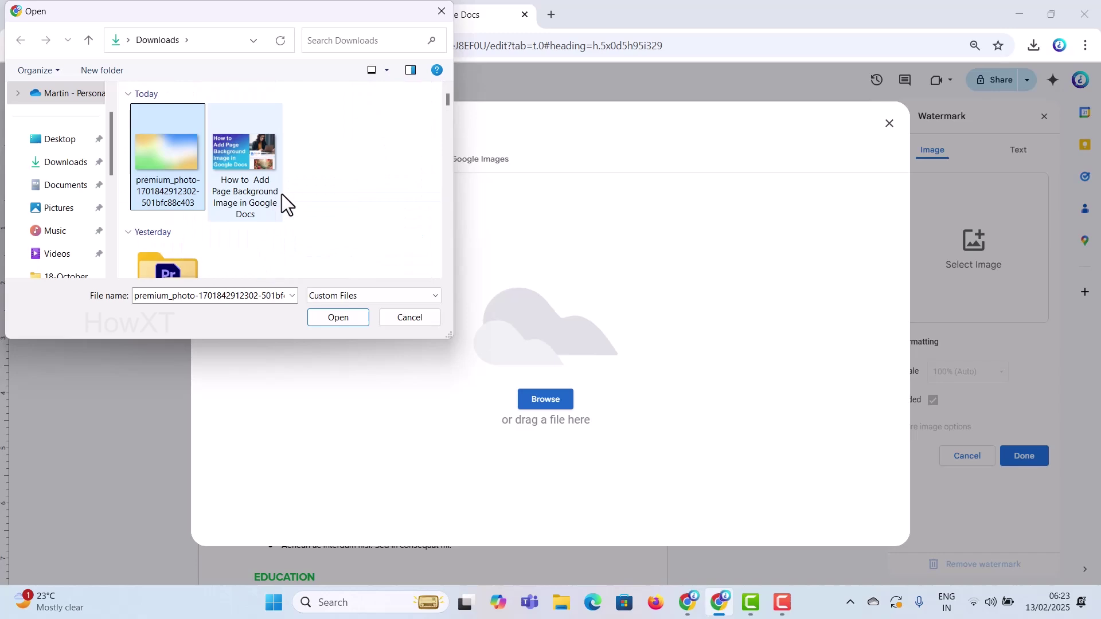
click(349, 322)
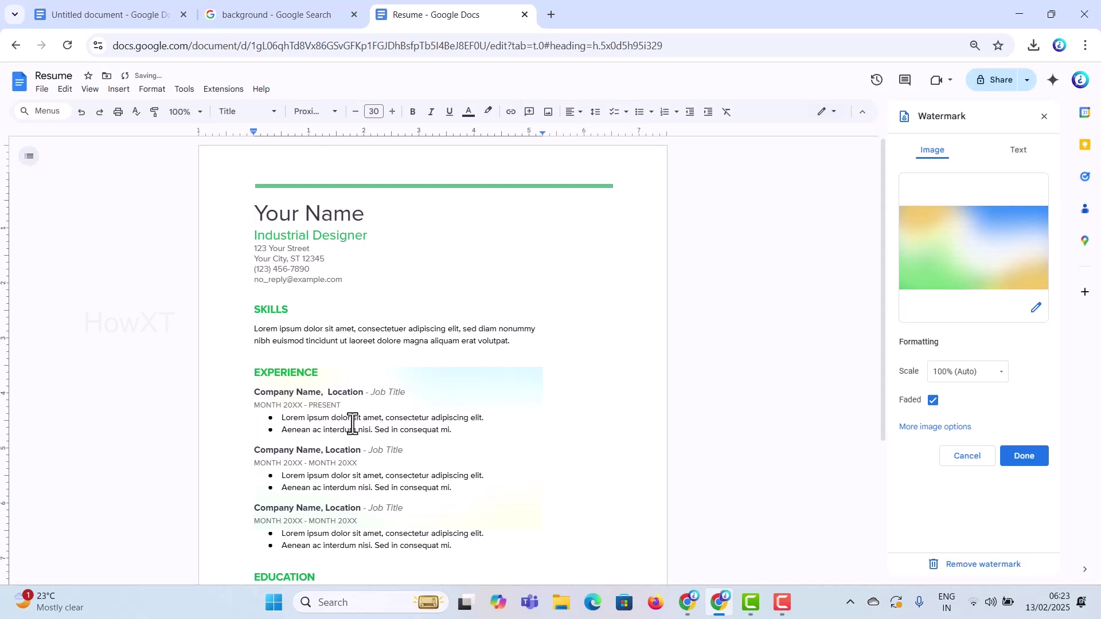
Step: Turn off Faded for the watermark and bring up More image options
click(932, 402)
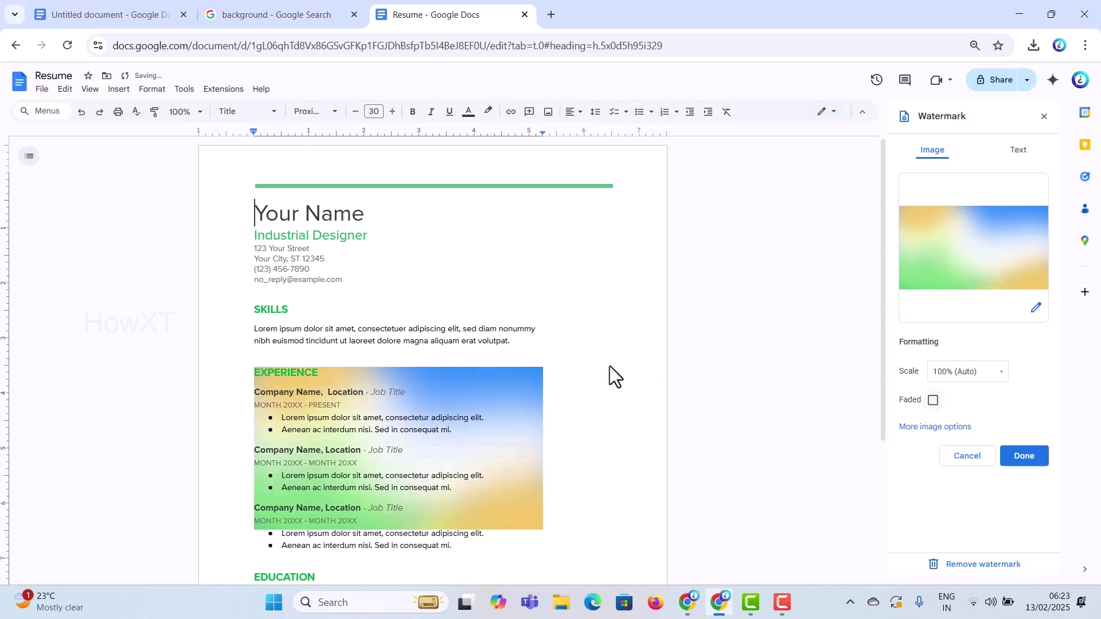
click(516, 374)
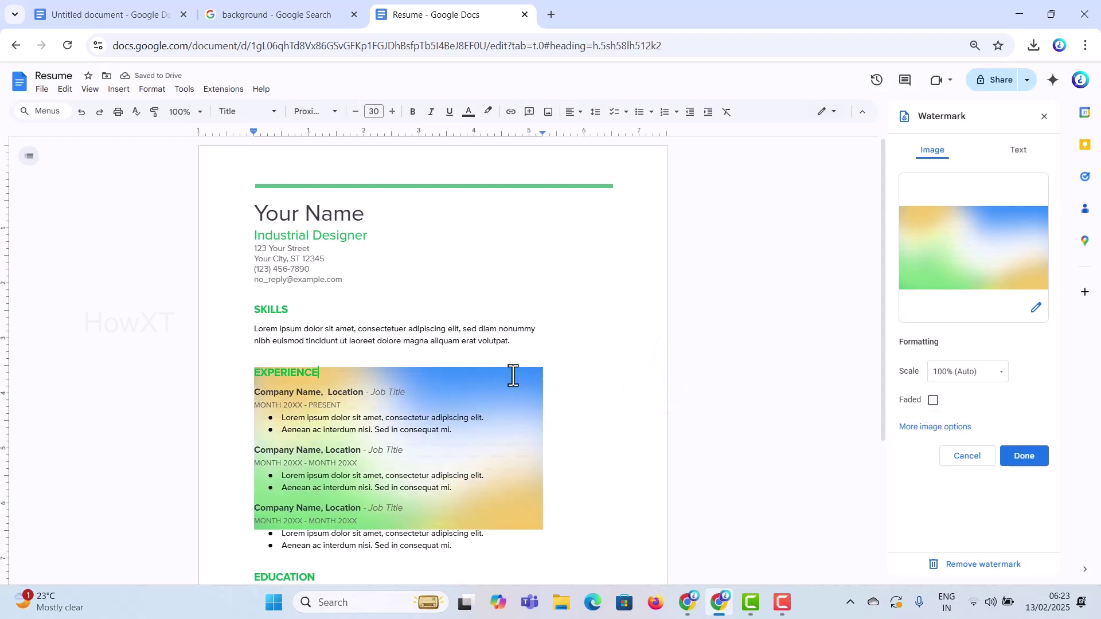
click(927, 428)
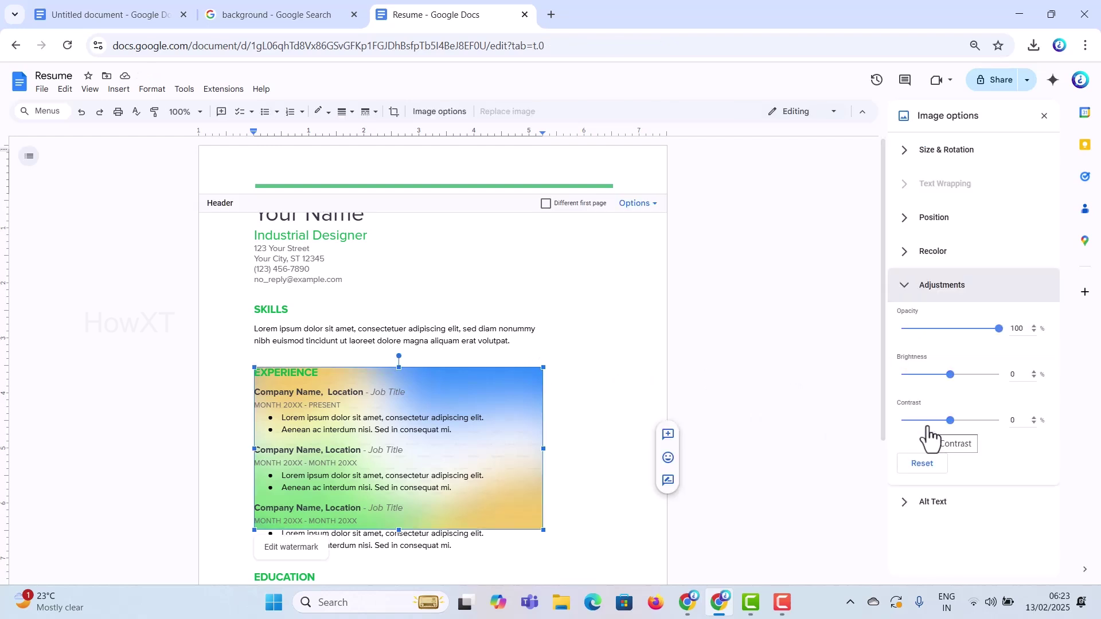
Step: Set the watermark opacity to 35% and stretch it from the page top to bottom
click(964, 332)
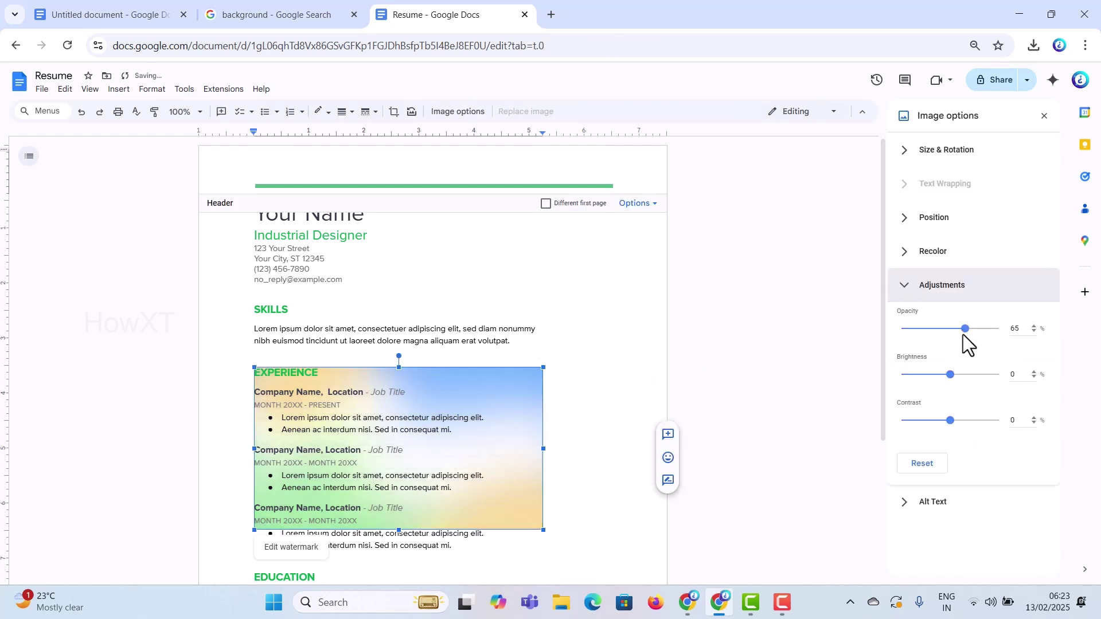
drag(963, 336, 935, 330)
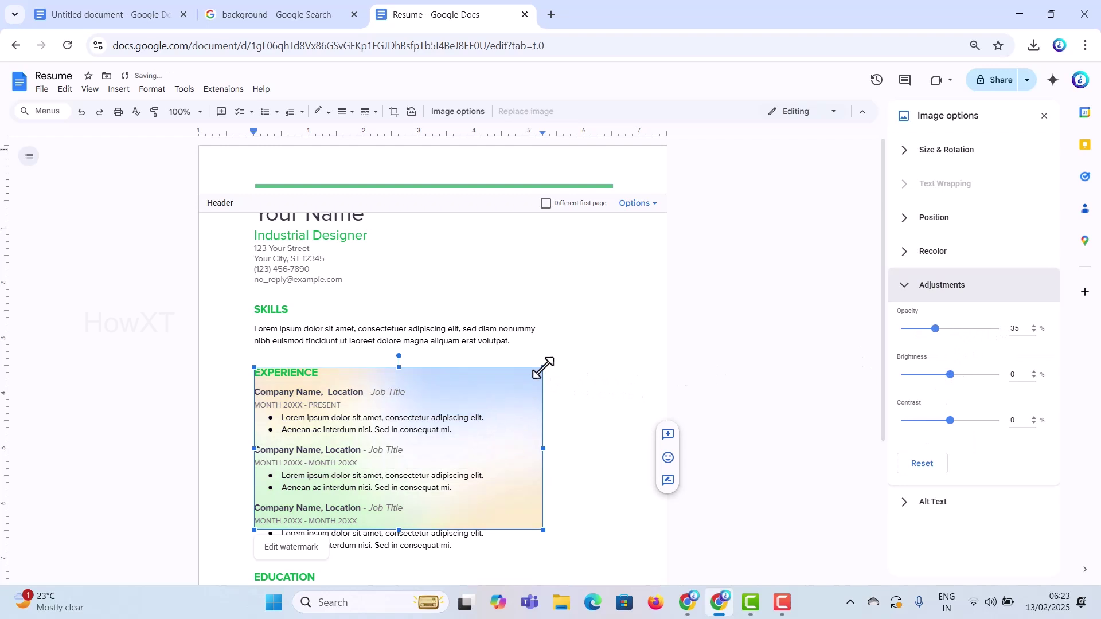
drag(542, 367, 258, 281)
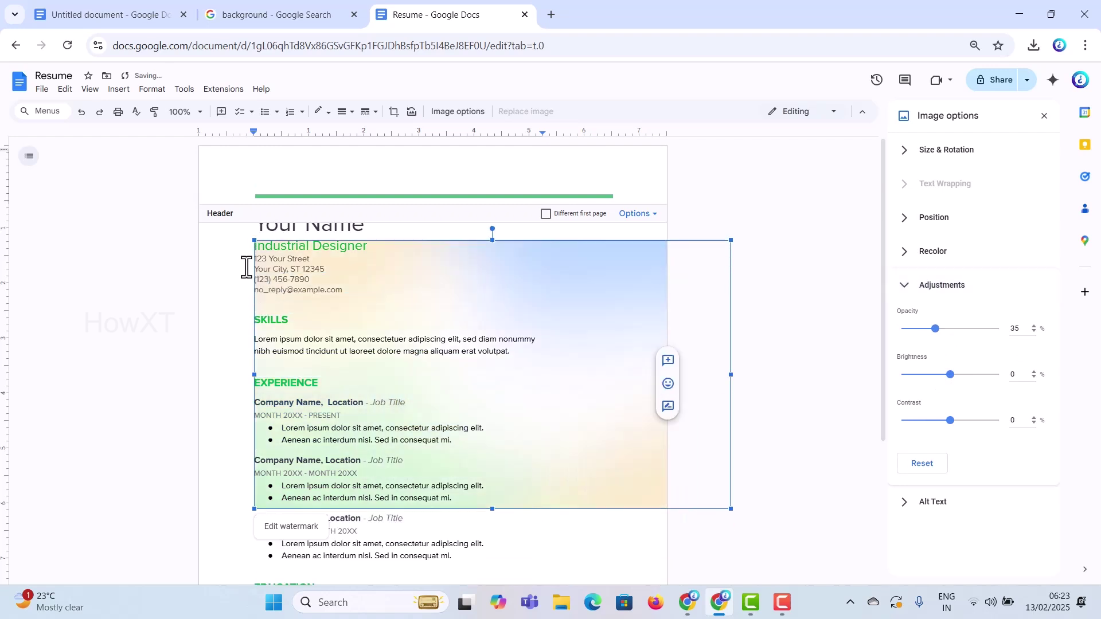
drag(250, 237, 147, 177)
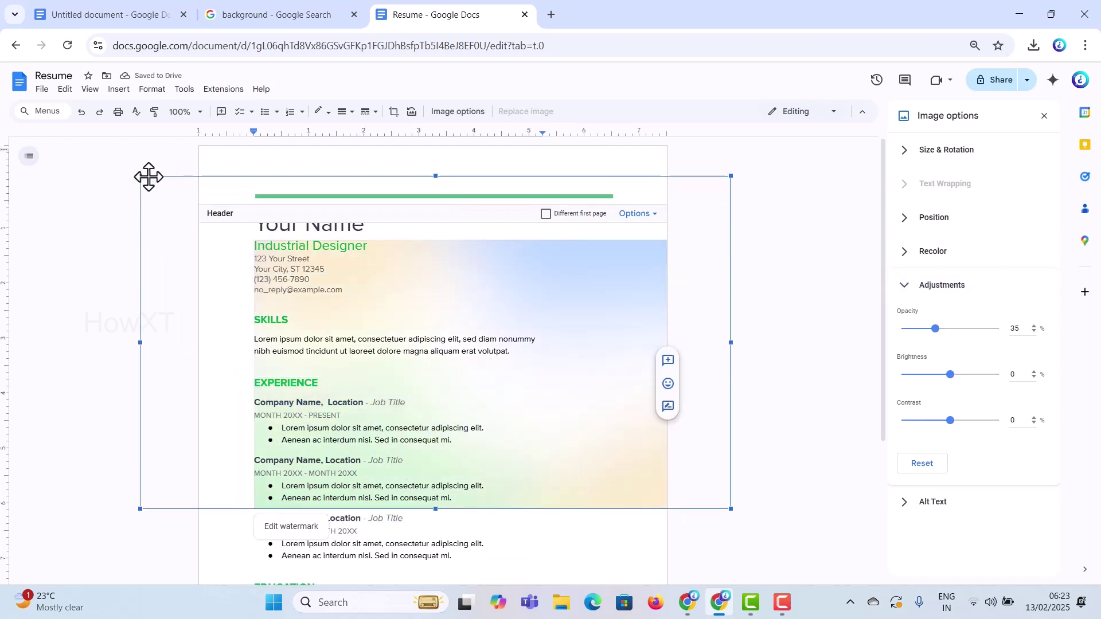
scroll(411, 182, down, 1)
drag(436, 153, 435, 135)
scroll(444, 297, down, 3)
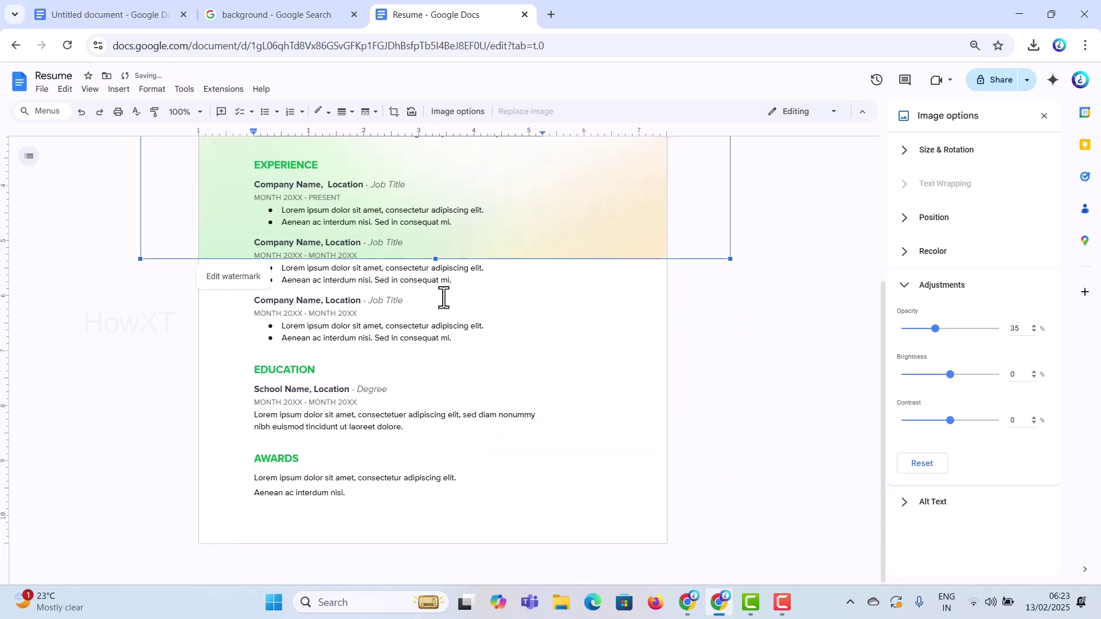
drag(437, 259, 436, 560)
scroll(592, 435, up, 3)
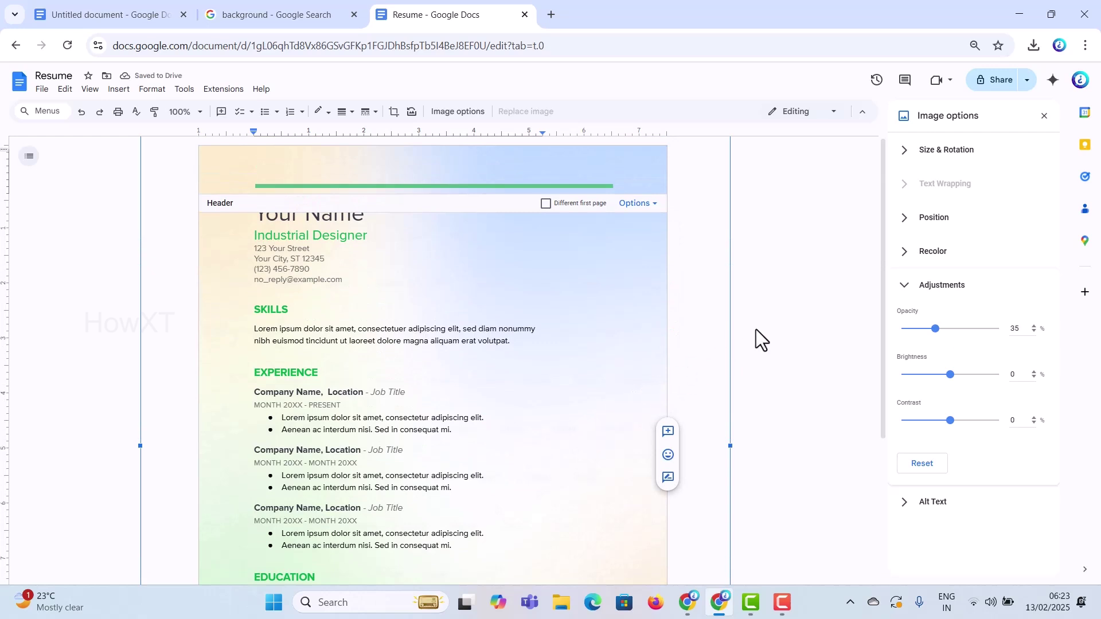
Step: Try the Grayscale recolor, then apply Sepia to the watermark and leave header editing
click(909, 252)
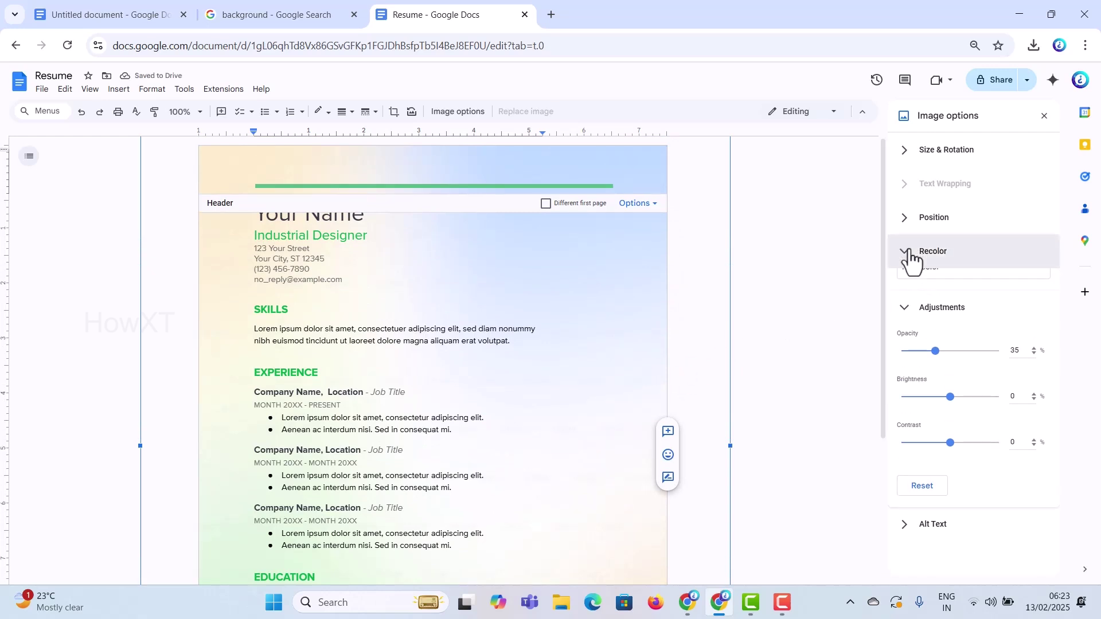
click(921, 289)
scroll(963, 503, down, 3)
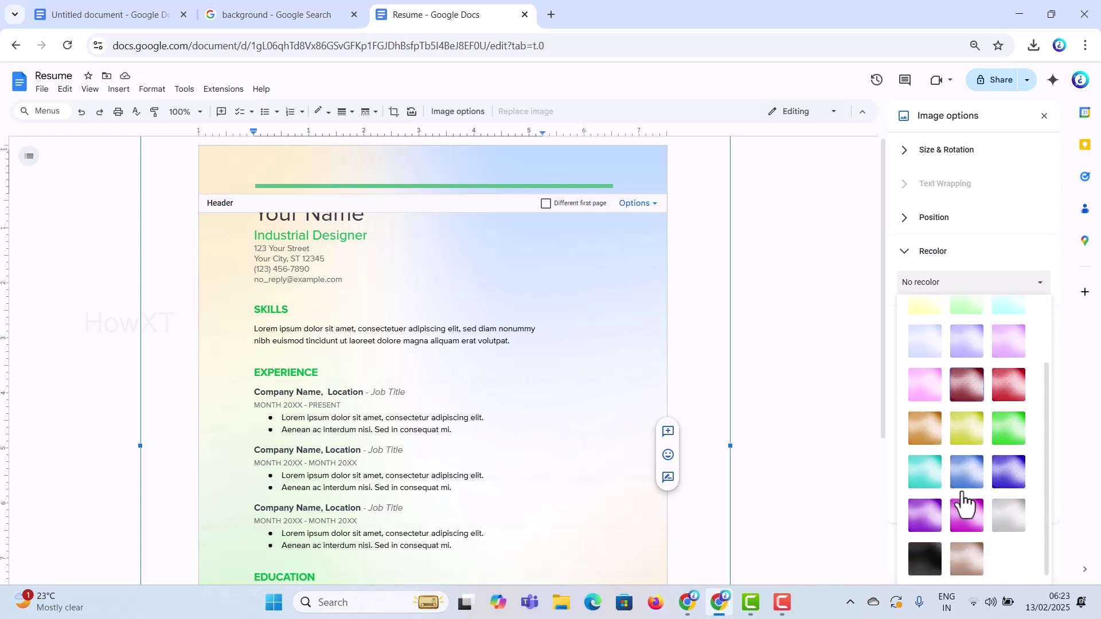
click(1010, 521)
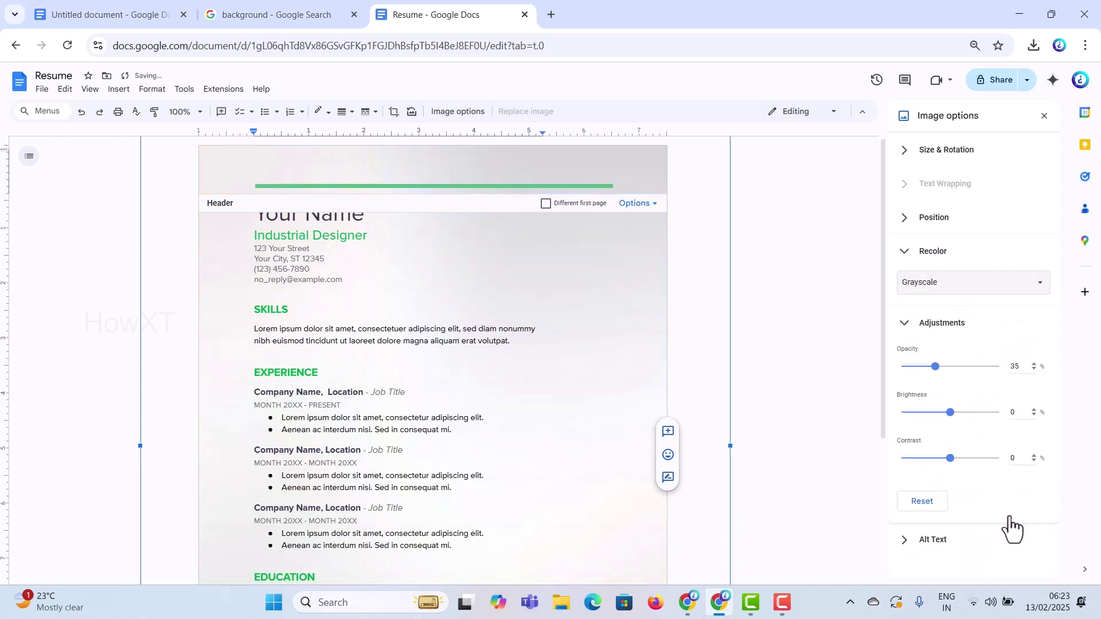
click(927, 285)
scroll(972, 522, down, 3)
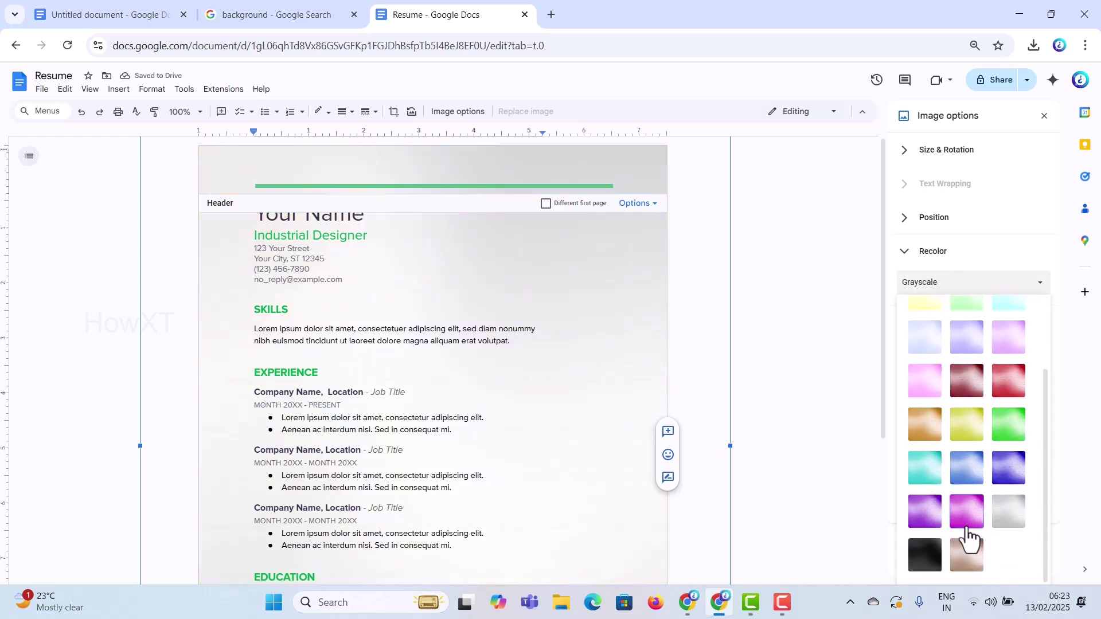
click(967, 554)
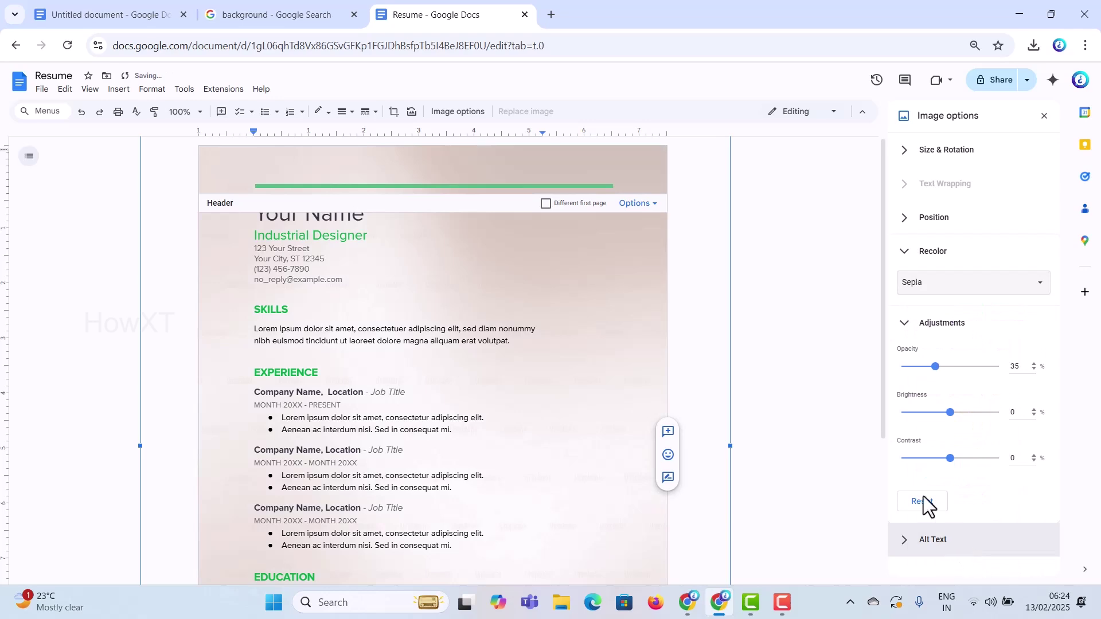
click(770, 253)
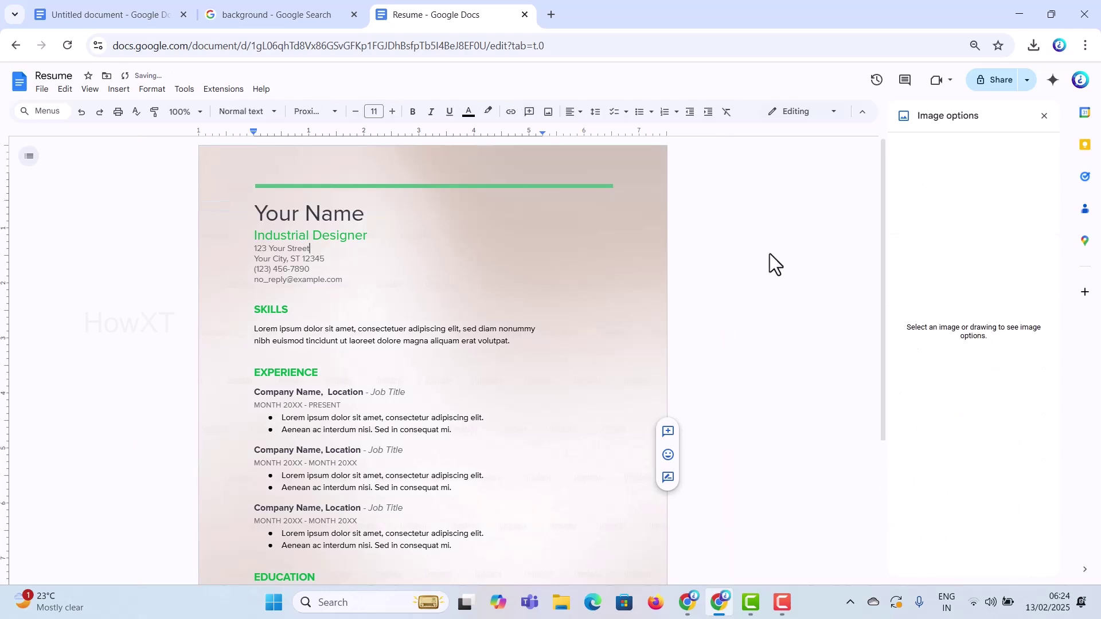
scroll(769, 254, down, 4)
scroll(750, 260, up, 4)
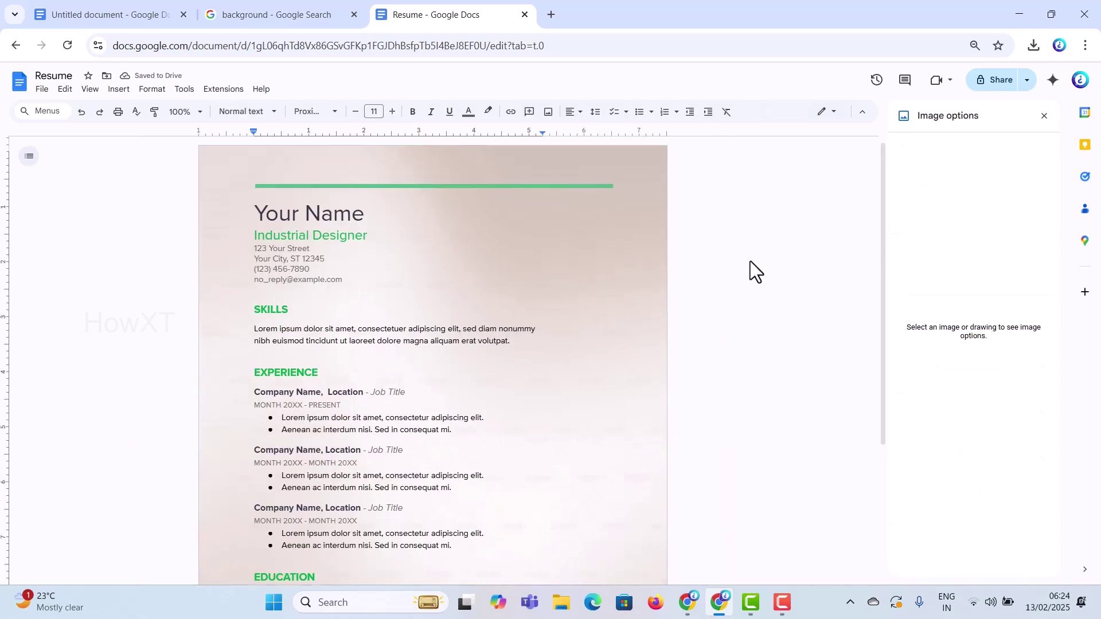